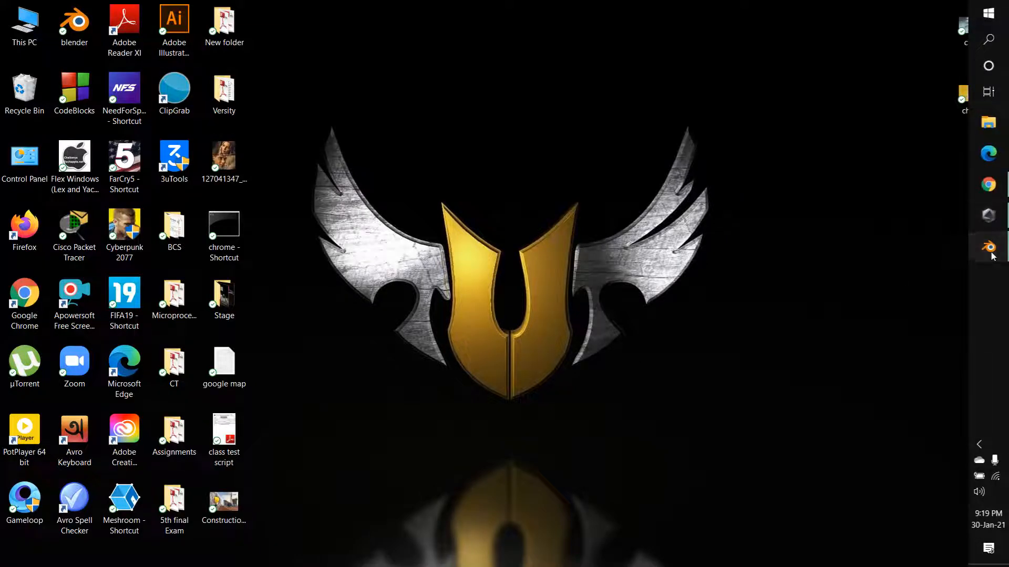
# Switch to Blender and duplicate the chess piece, moving the copy about 3.03 m along the global X axis
pyautogui.click(987, 244)
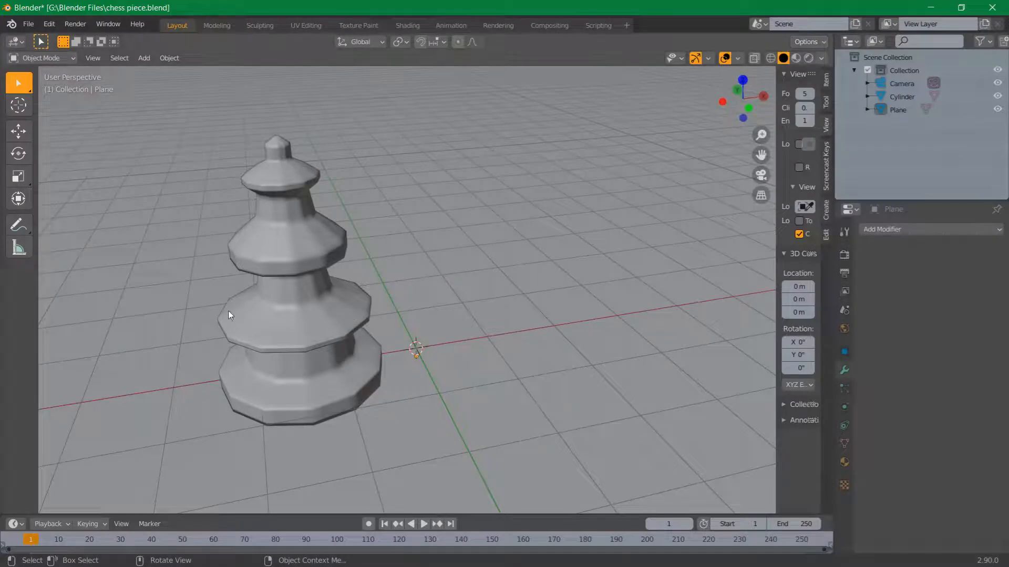
pyautogui.moveTo(329, 286); pyautogui.dragTo(444, 275, button='middle')
pyautogui.scroll(4, 366, 277)
pyautogui.scroll(-4, 443, 276)
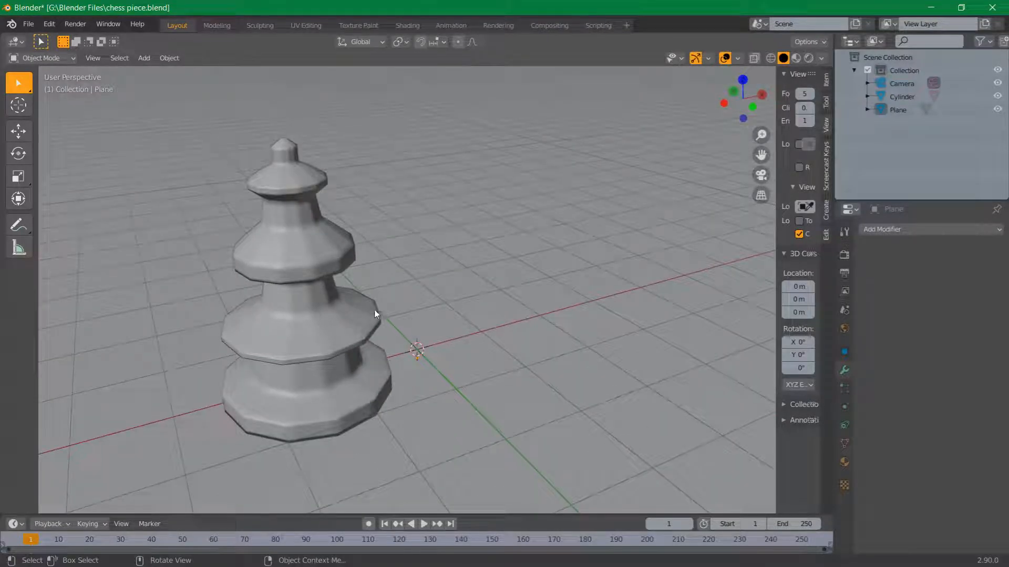
pyautogui.click(289, 347)
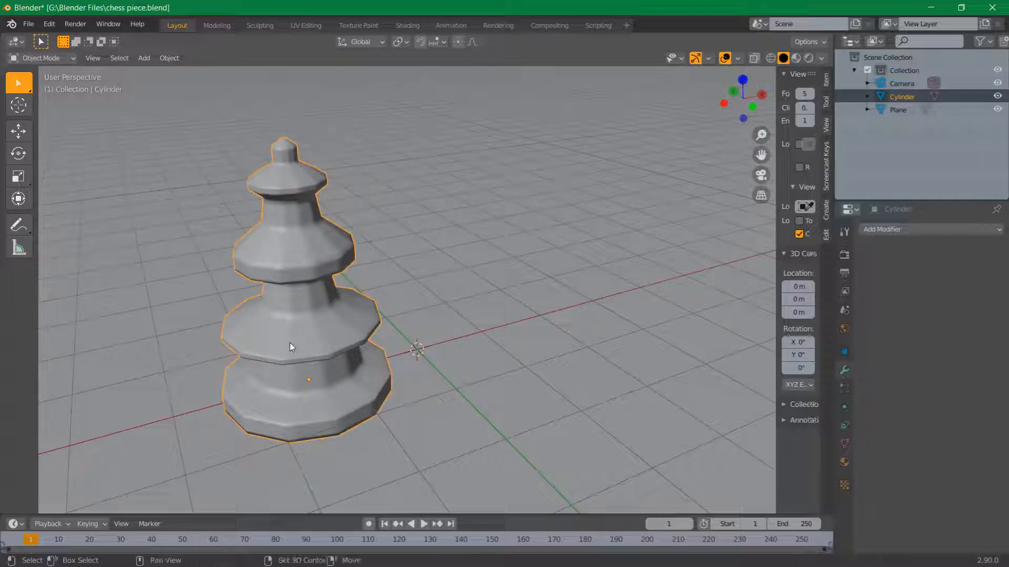
pyautogui.hotkey('shift', 'd')
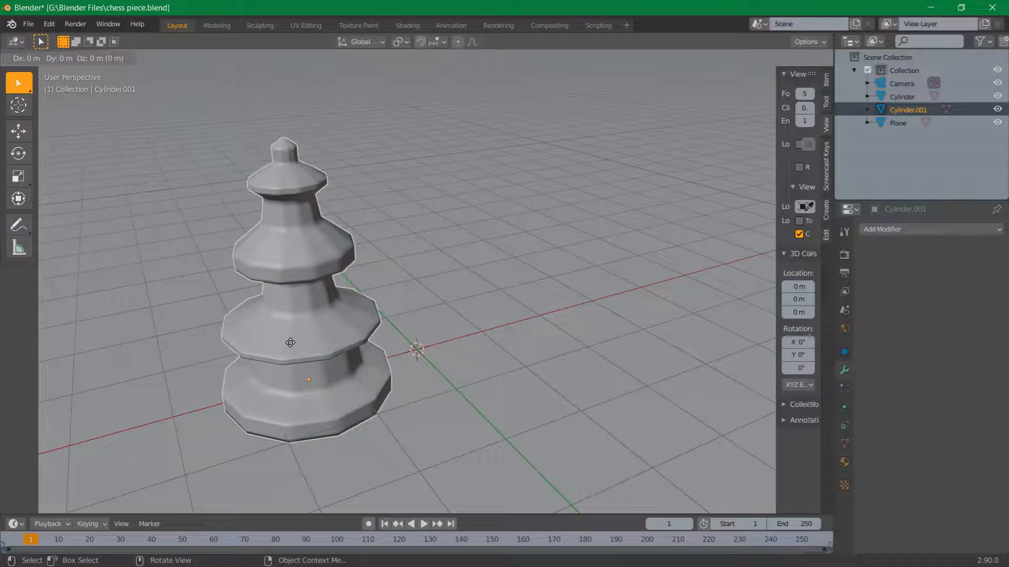
pyautogui.press('x')
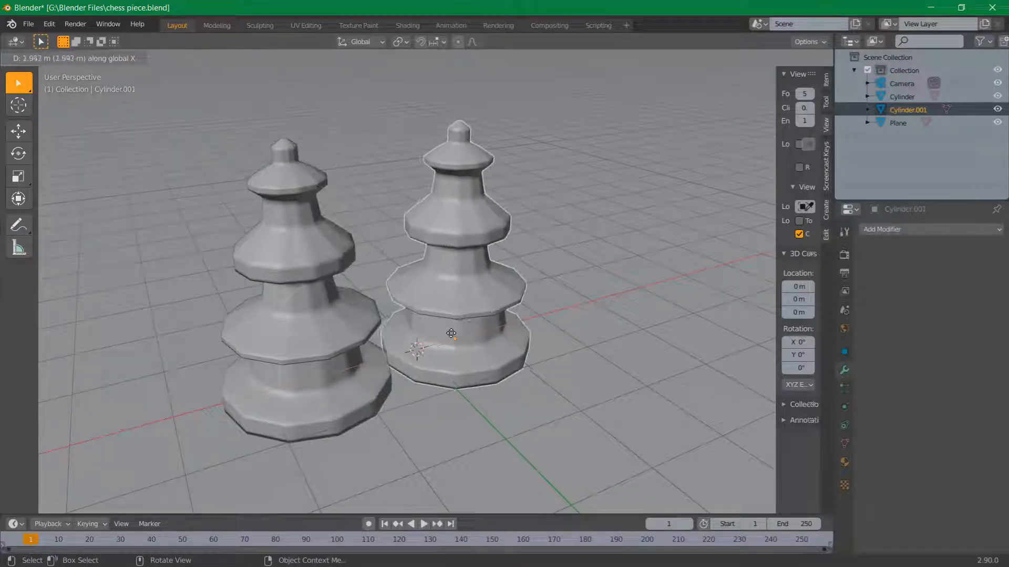
pyautogui.click(511, 334)
pyautogui.moveTo(557, 437); pyautogui.dragTo(462, 456, button='middle')
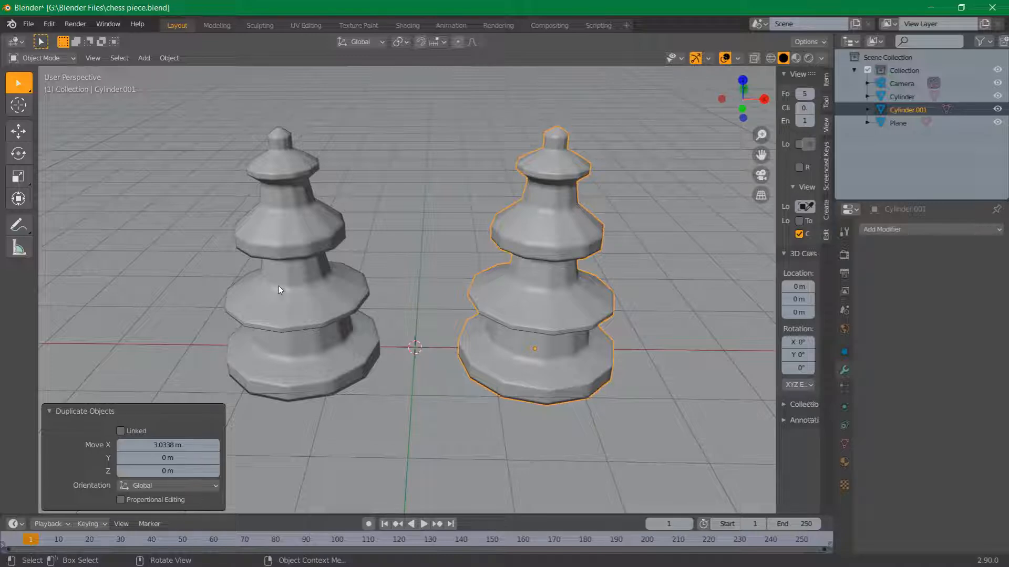
# Select the duplicated chess piece and create a new material for it
pyautogui.click(482, 447)
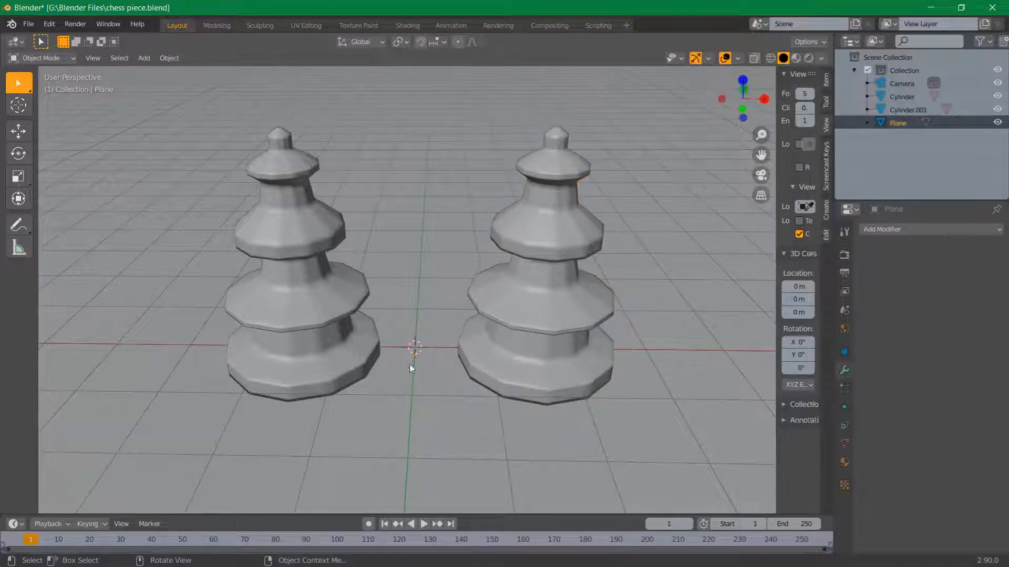
pyautogui.moveTo(465, 443); pyautogui.dragTo(563, 304, button='middle')
pyautogui.click(560, 266)
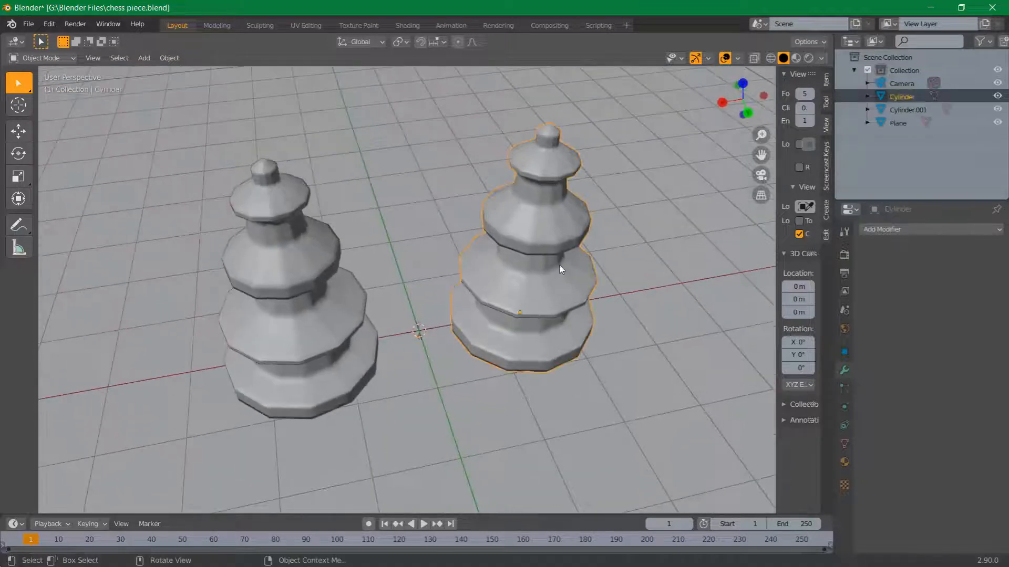
pyautogui.click(254, 293)
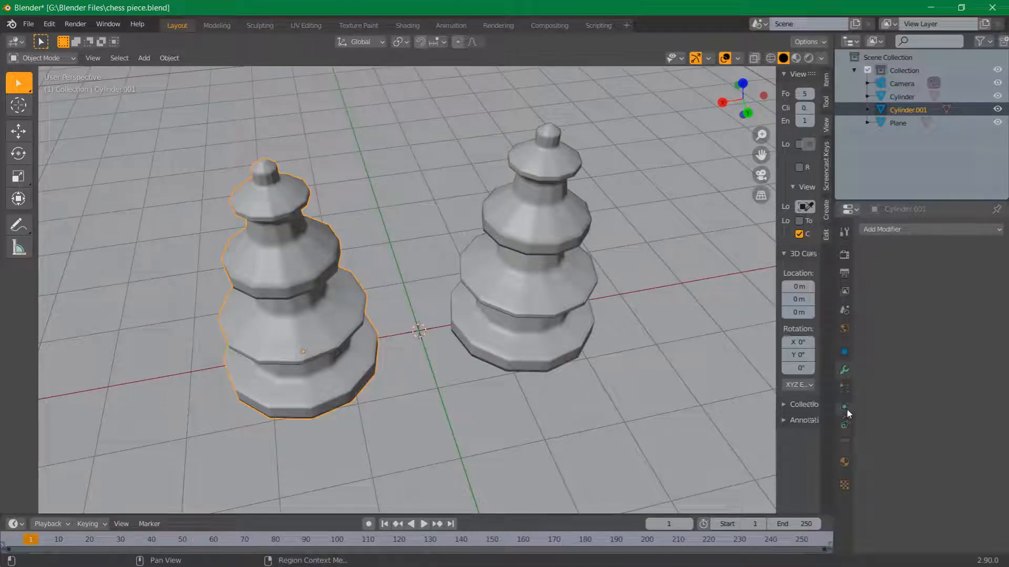
pyautogui.click(845, 460)
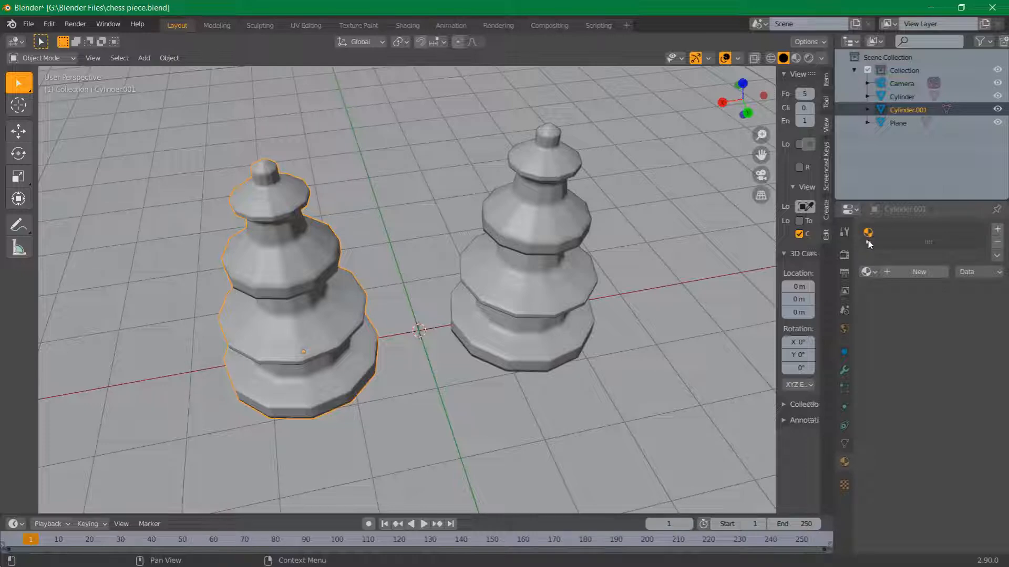
pyautogui.click(867, 272)
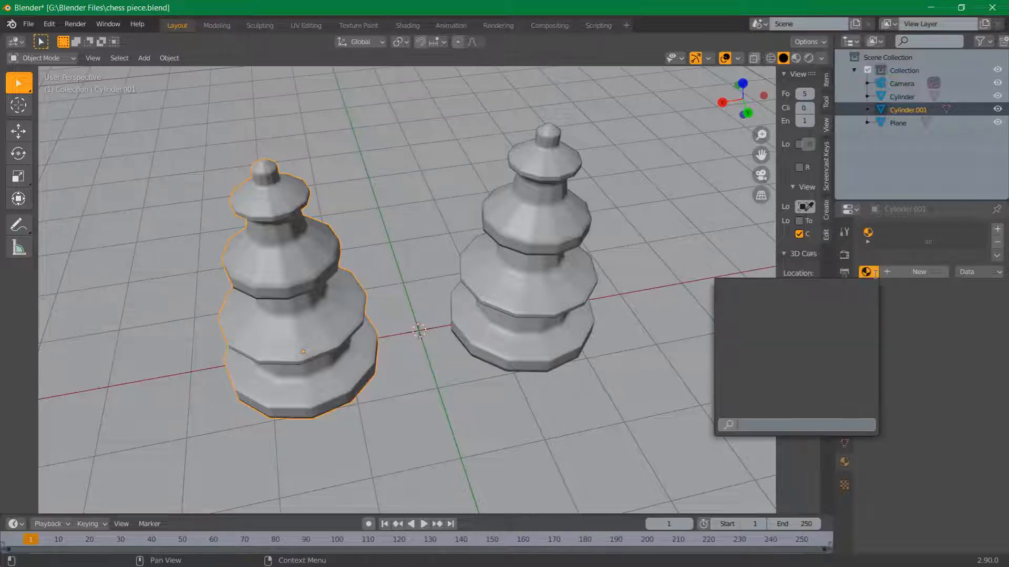
pyautogui.click(875, 275)
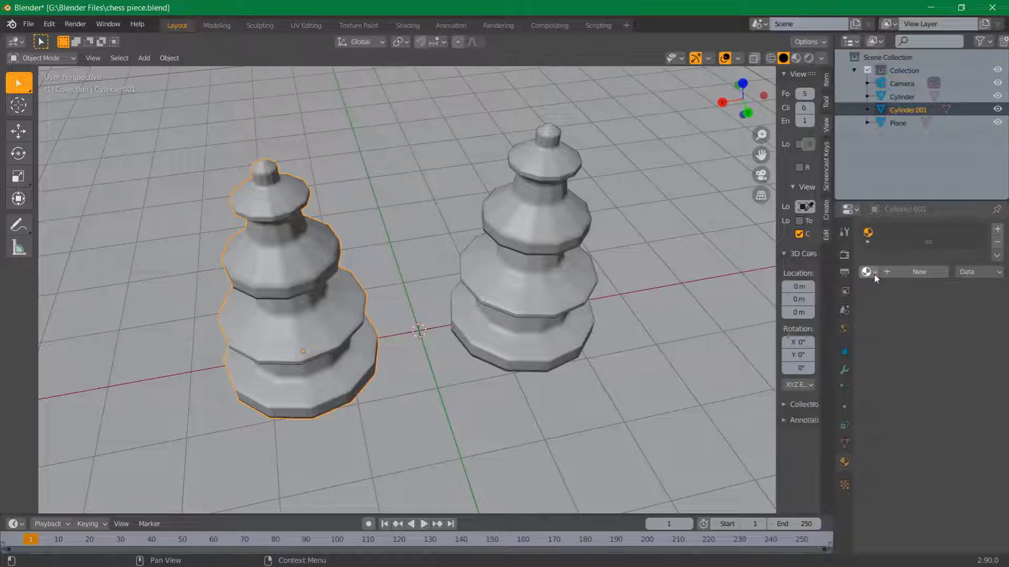
pyautogui.click(922, 273)
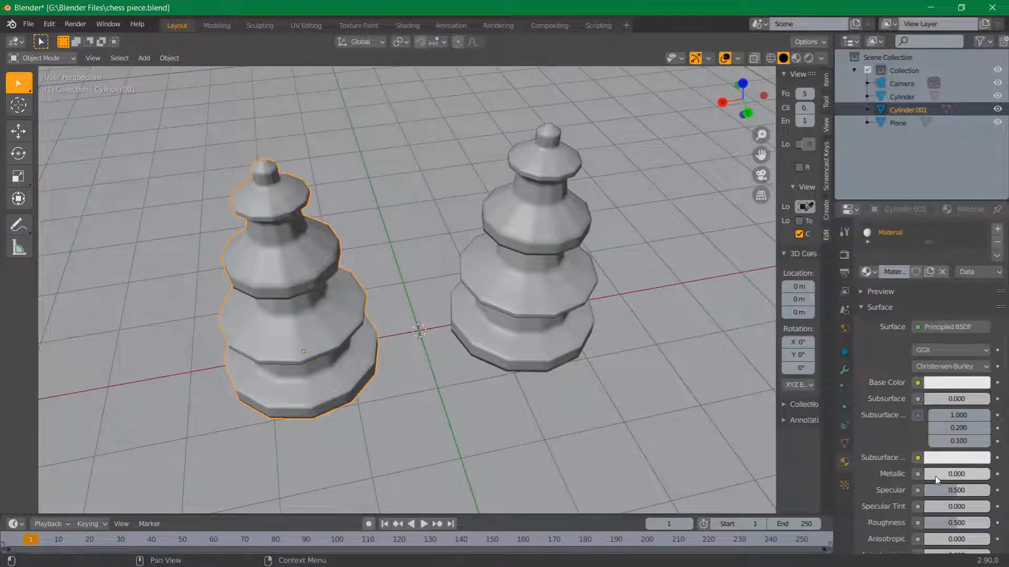
# Raise the new material's Metallic value to about 0.488 and display the viewport in Material Preview shading
pyautogui.moveTo(939, 474); pyautogui.dragTo(970, 474)
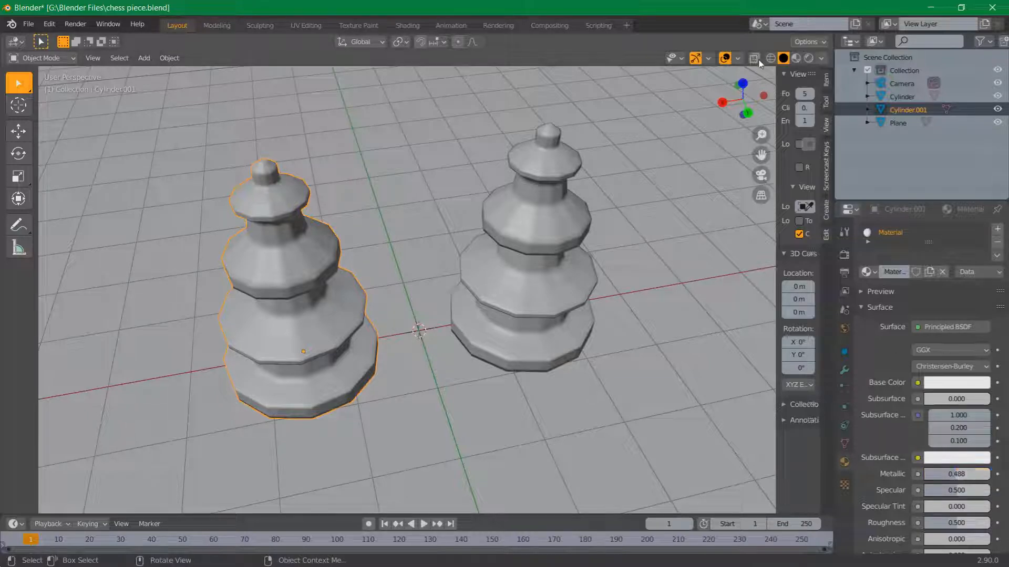
pyautogui.click(795, 58)
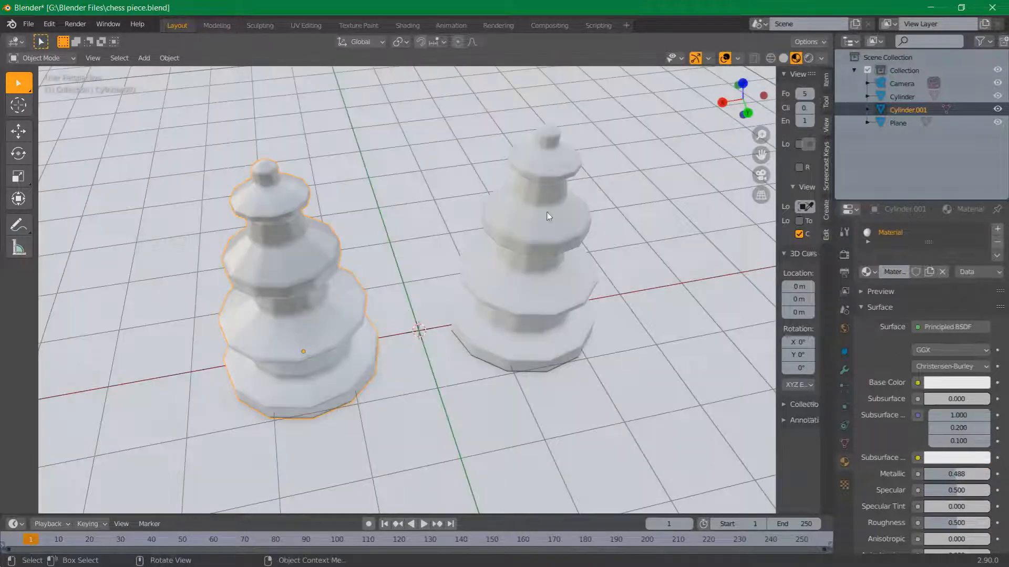
pyautogui.moveTo(366, 399); pyautogui.dragTo(590, 363, button='middle')
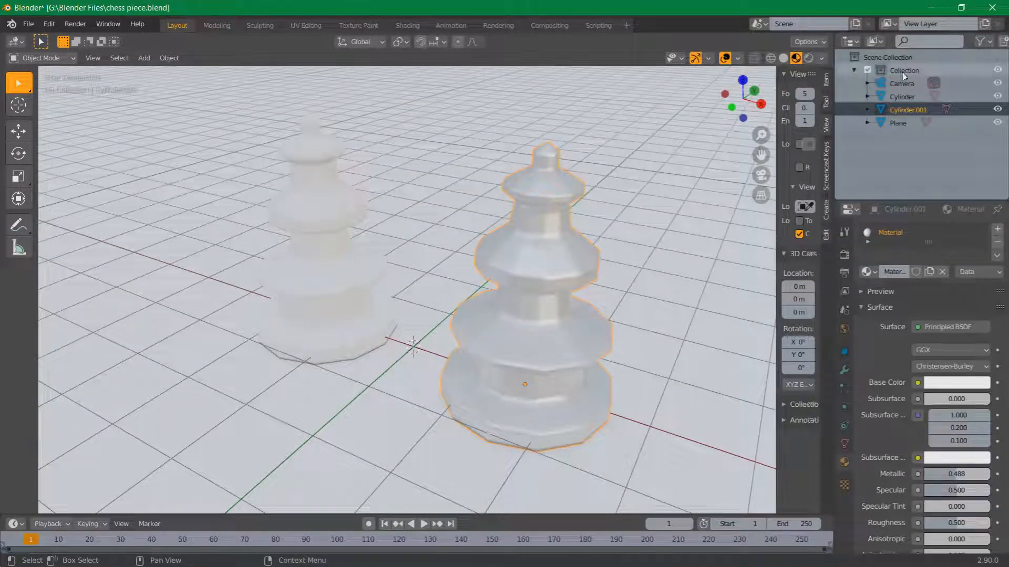
# Turn on the Screencast Keys display and collapse the viewport sidebar
pyautogui.click(828, 177)
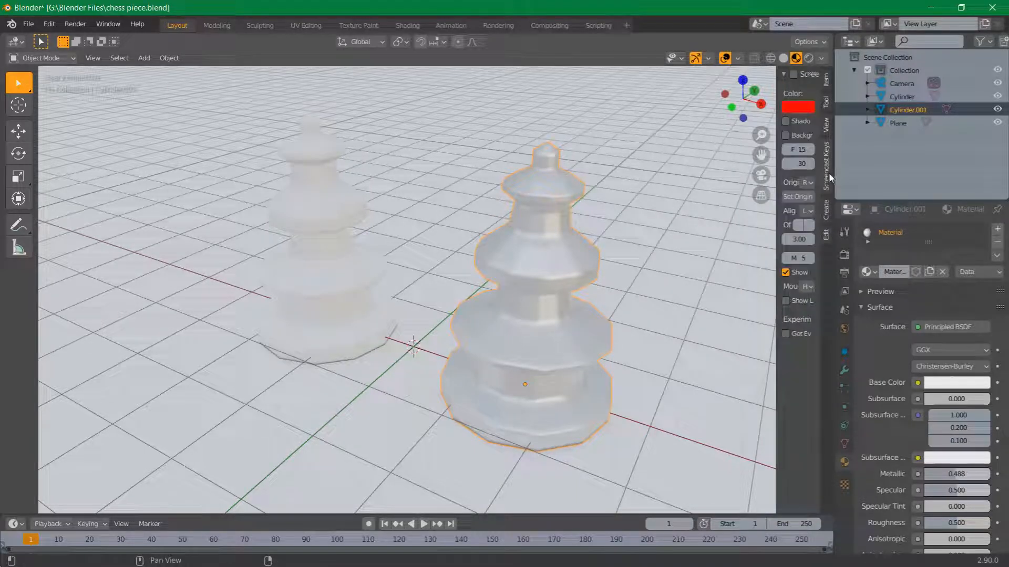
pyautogui.click(792, 74)
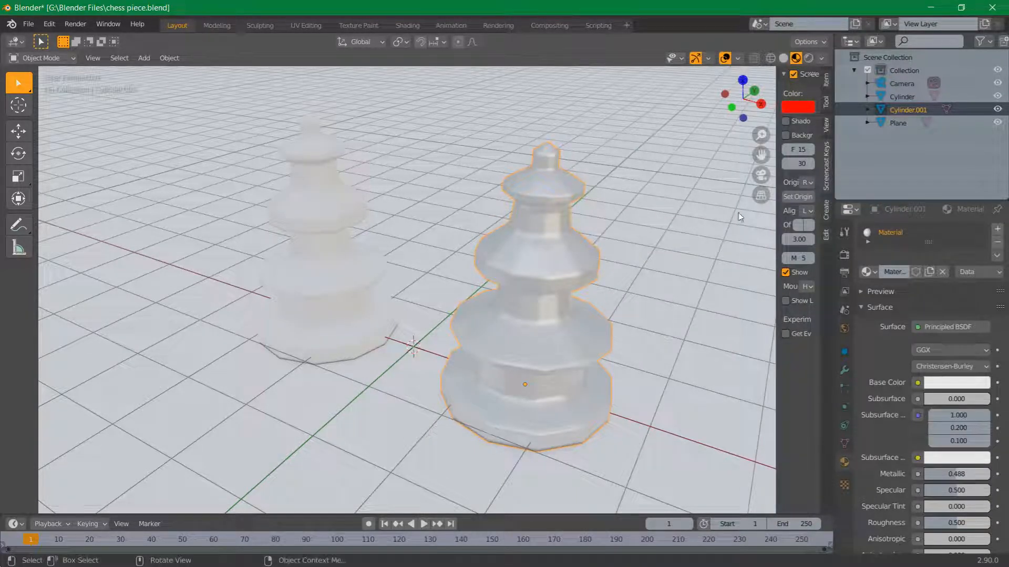
pyautogui.moveTo(775, 91); pyautogui.dragTo(830, 100)
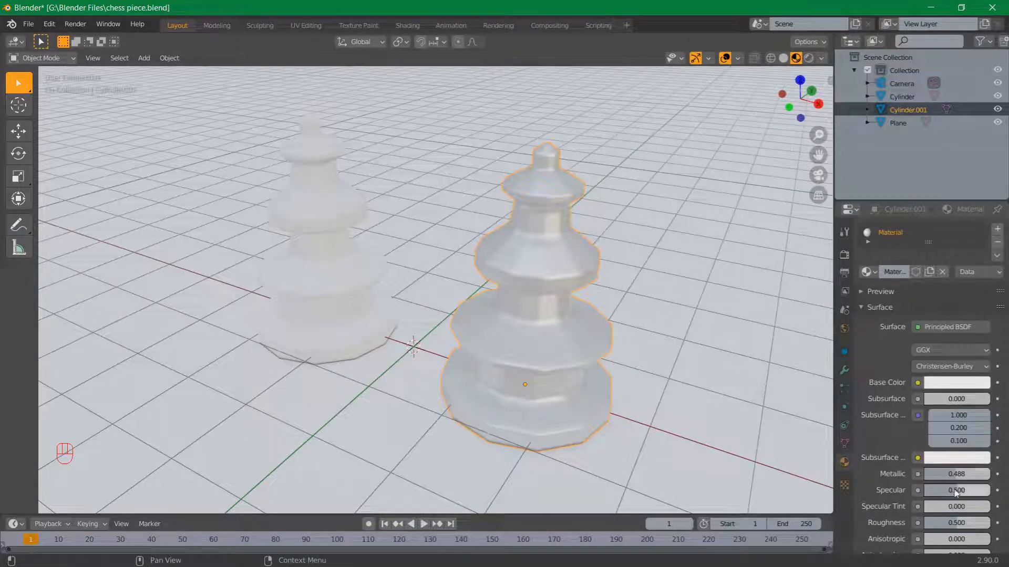
# Set the Metallic value of the duplicated piece's material to 0.05
pyautogui.click(955, 475)
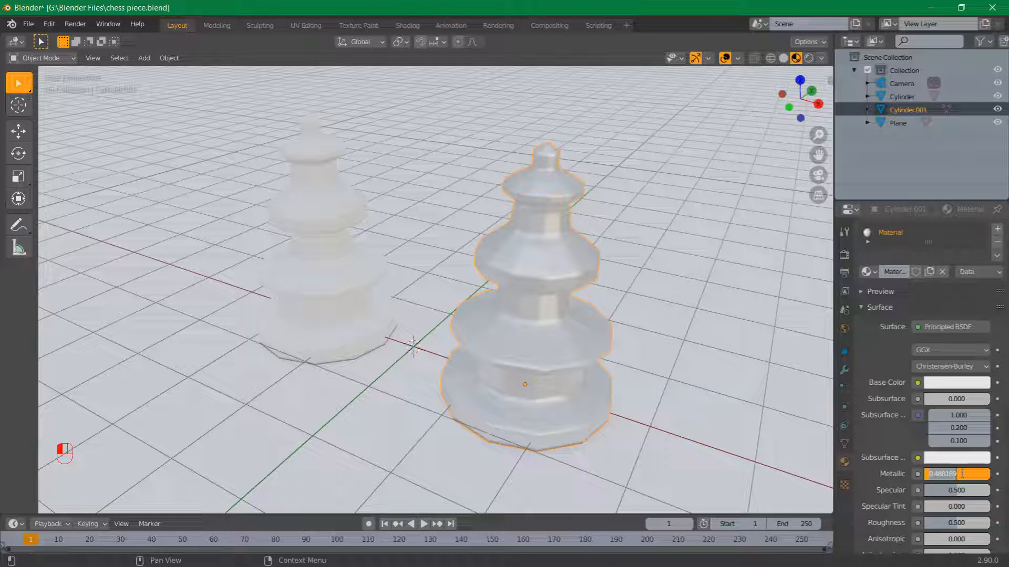
pyautogui.write('0.05')
pyautogui.press('Return')
# Select the ground plane and add another empty material slot to it
pyautogui.click(426, 466)
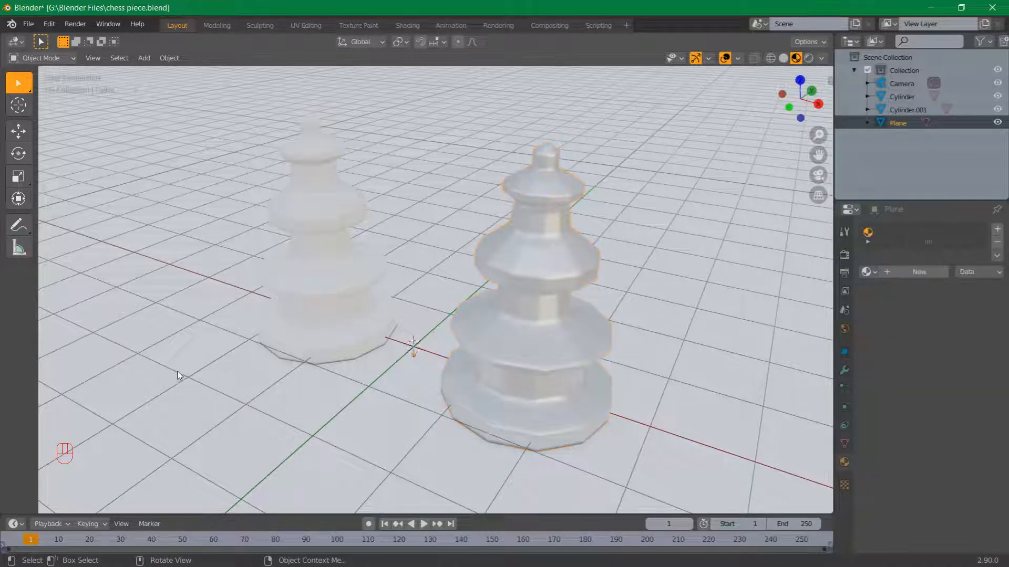
pyautogui.moveTo(250, 398); pyautogui.dragTo(560, 321, button='middle')
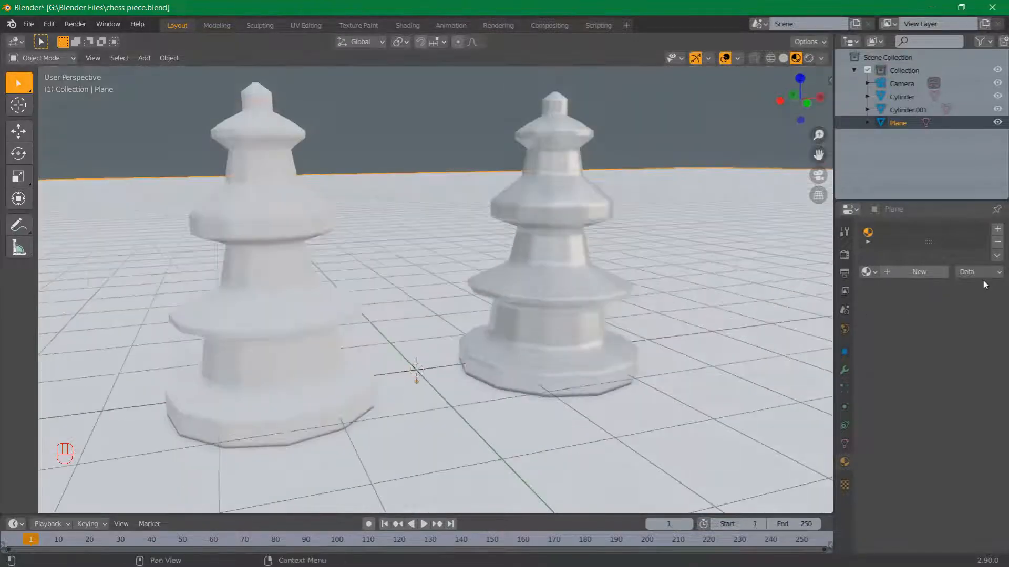
pyautogui.click(997, 231)
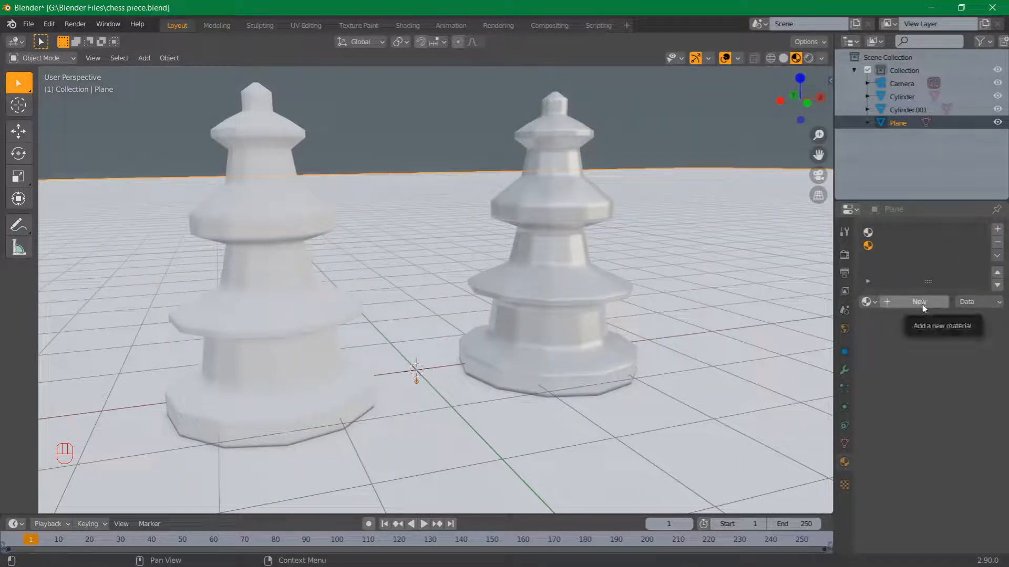
# Create a new material for the original chess piece and darken its Base Color to near black
pyautogui.click(211, 327)
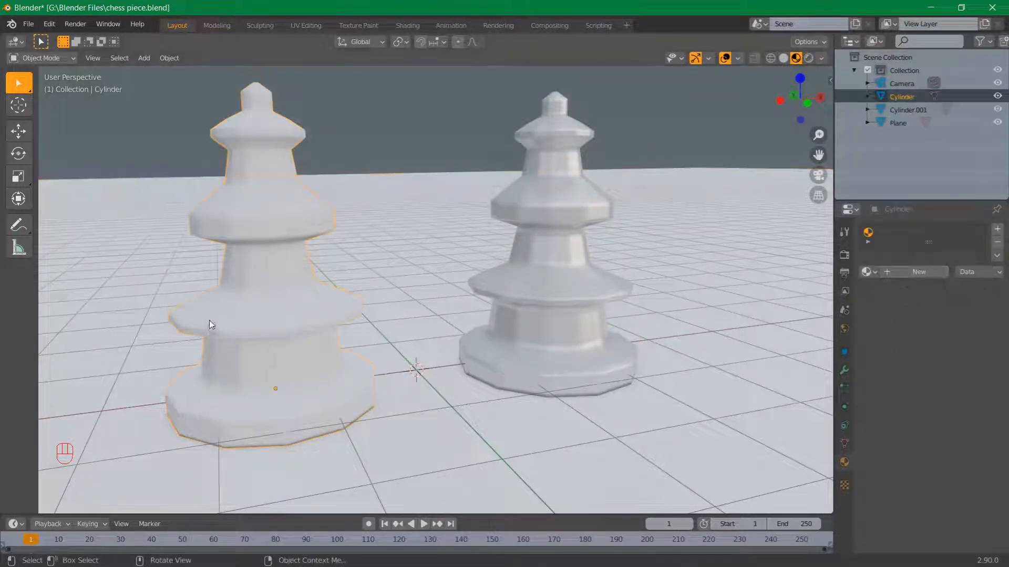
pyautogui.click(913, 273)
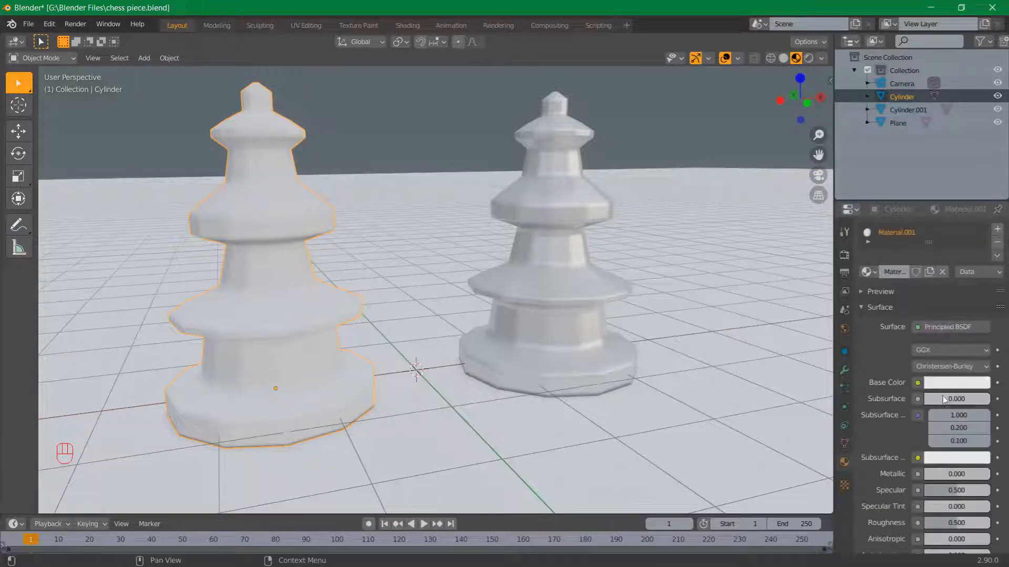
pyautogui.click(944, 383)
pyautogui.moveTo(980, 243); pyautogui.dragTo(980, 285)
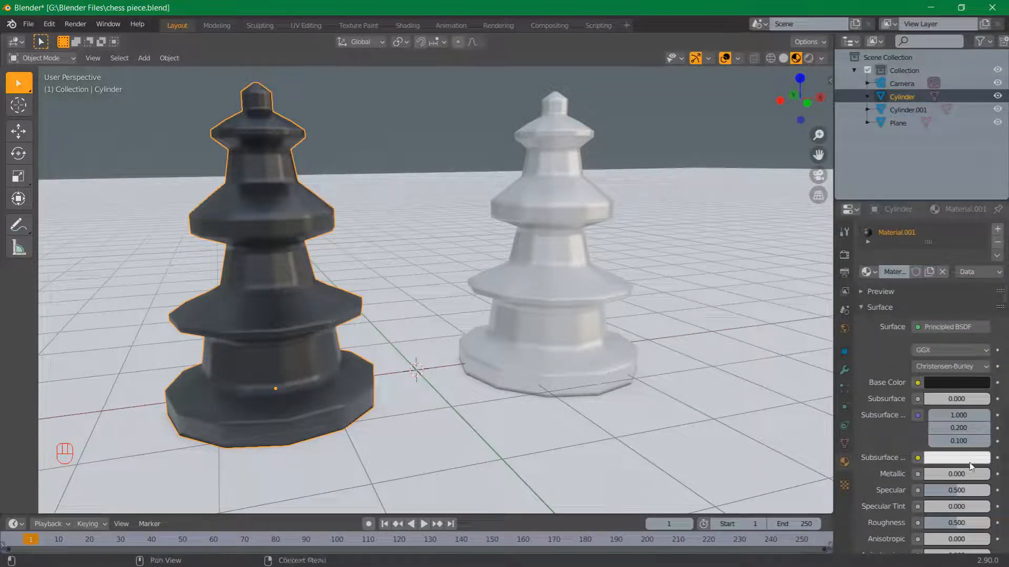
# Set the Metallic value of the black piece's material to 0.5
pyautogui.moveTo(970, 474); pyautogui.dragTo(972, 473)
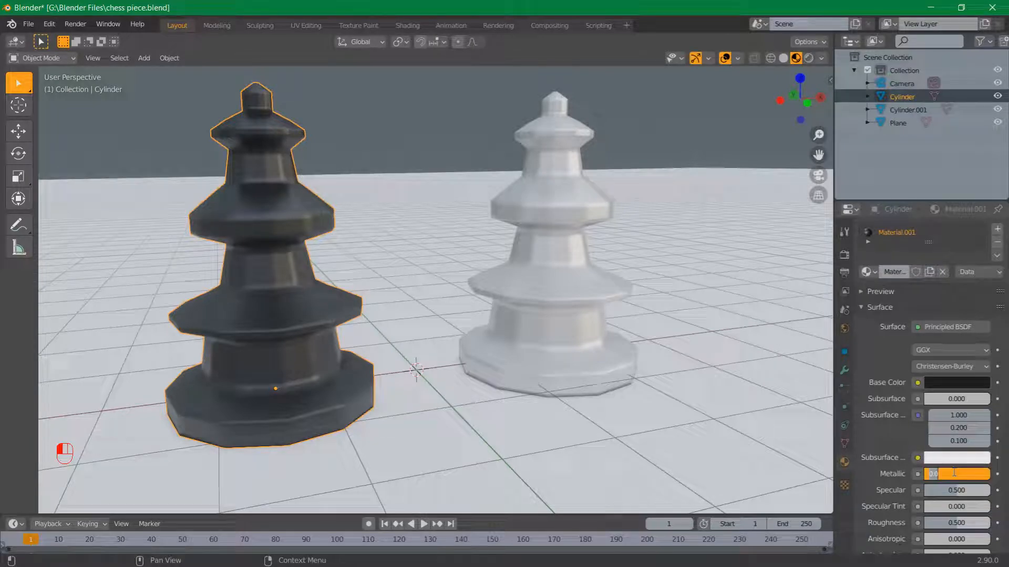
pyautogui.write('0.5')
pyautogui.press('Return')
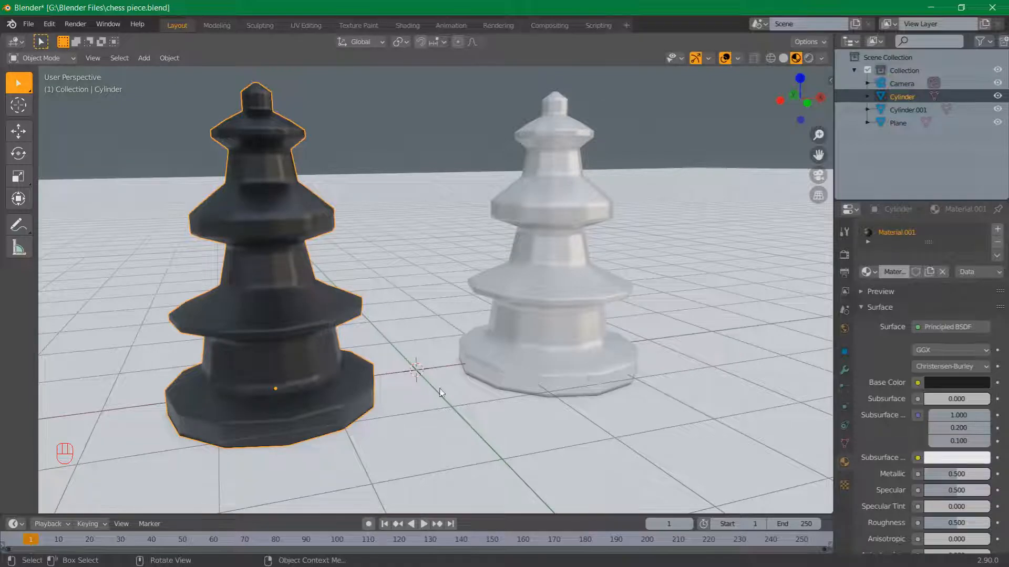
# Select the ground plane and create a new material in its second material slot
pyautogui.moveTo(441, 393); pyautogui.dragTo(590, 388, button='middle')
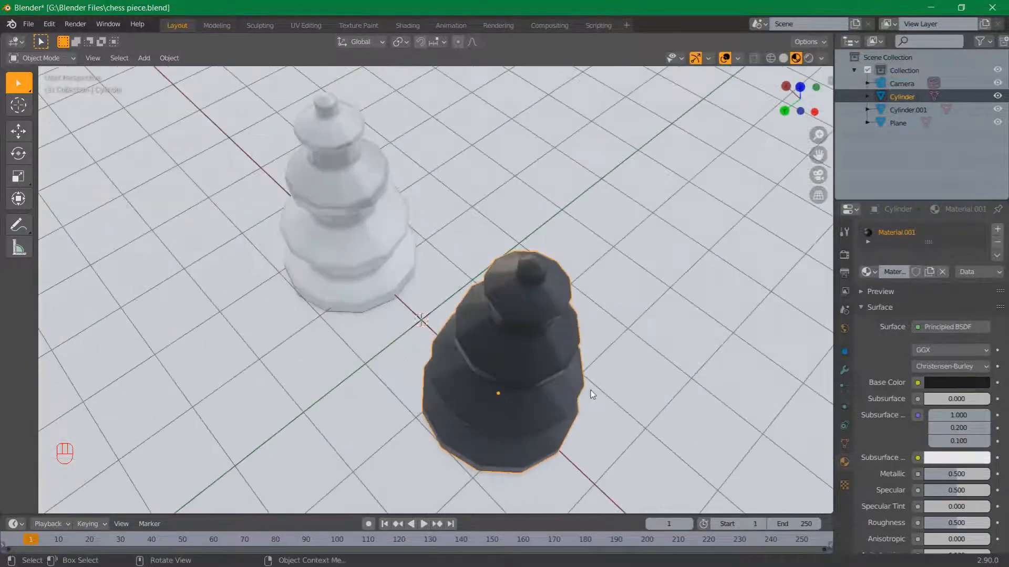
pyautogui.click(622, 383)
pyautogui.moveTo(687, 428); pyautogui.dragTo(615, 309, button='middle')
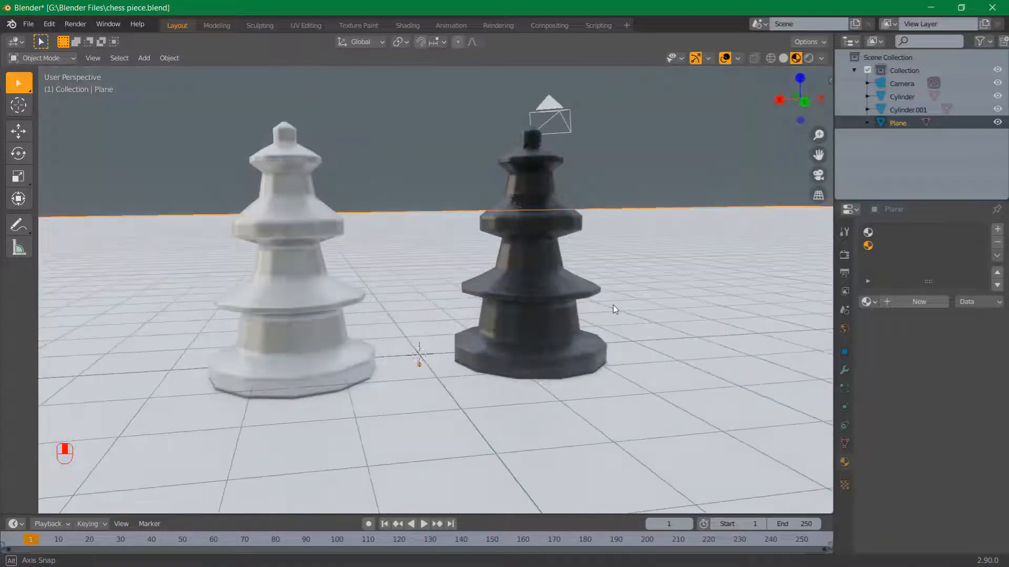
pyautogui.moveTo(689, 335); pyautogui.dragTo(579, 241, button='middle')
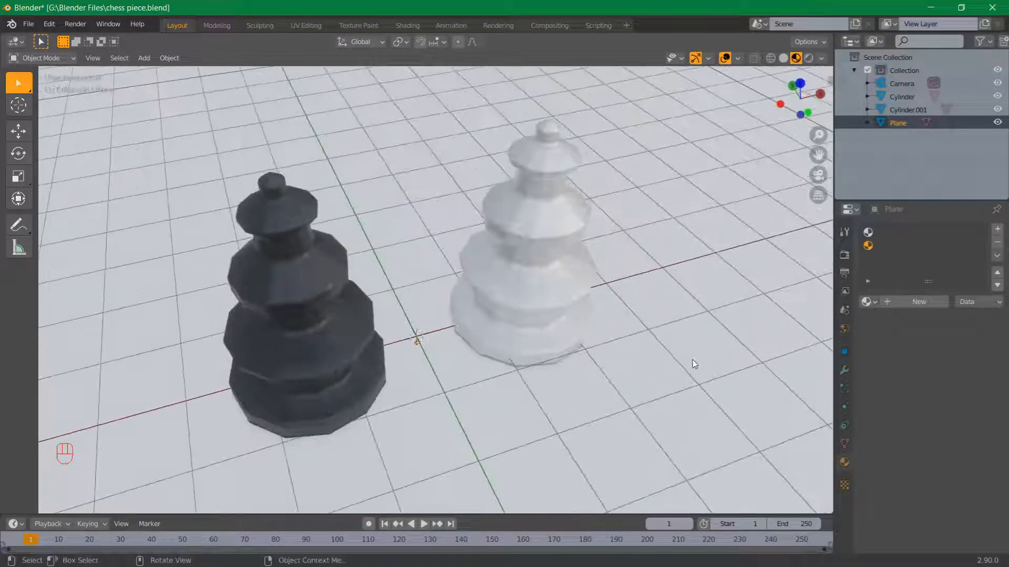
pyautogui.moveTo(695, 364); pyautogui.dragTo(590, 322, button='middle')
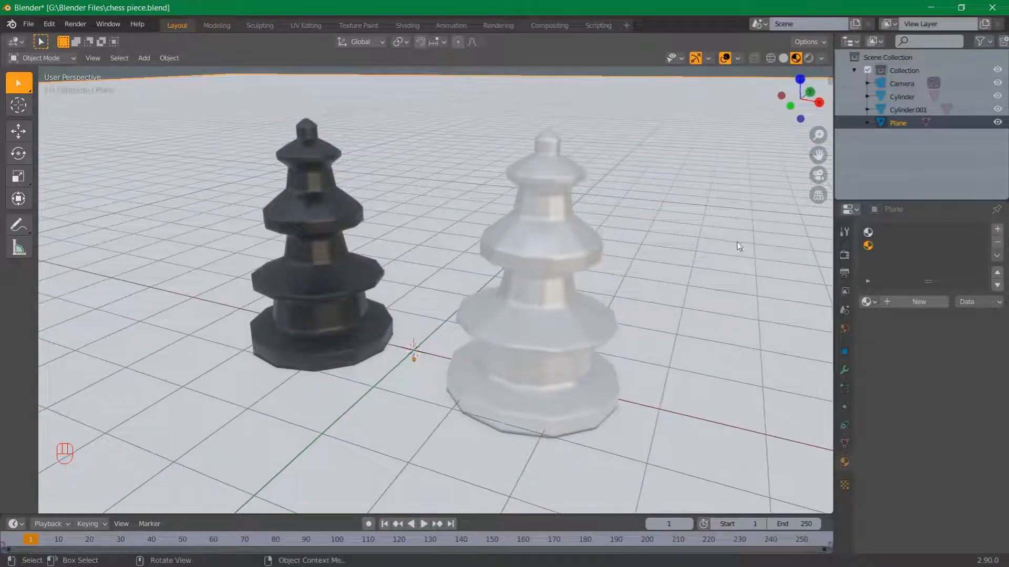
pyautogui.moveTo(739, 246); pyautogui.dragTo(639, 390, button='middle')
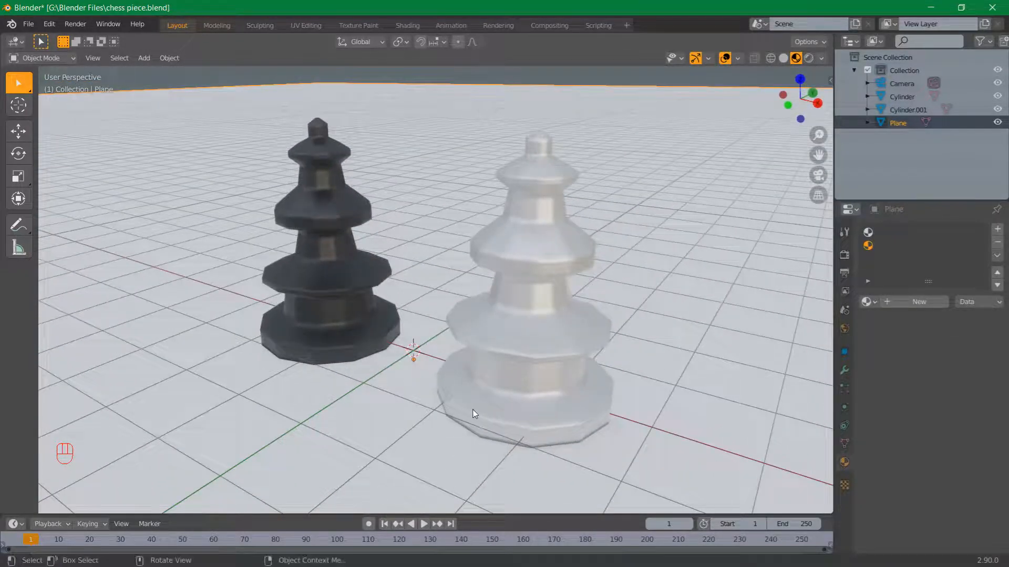
pyautogui.moveTo(475, 415); pyautogui.dragTo(513, 401, button='middle')
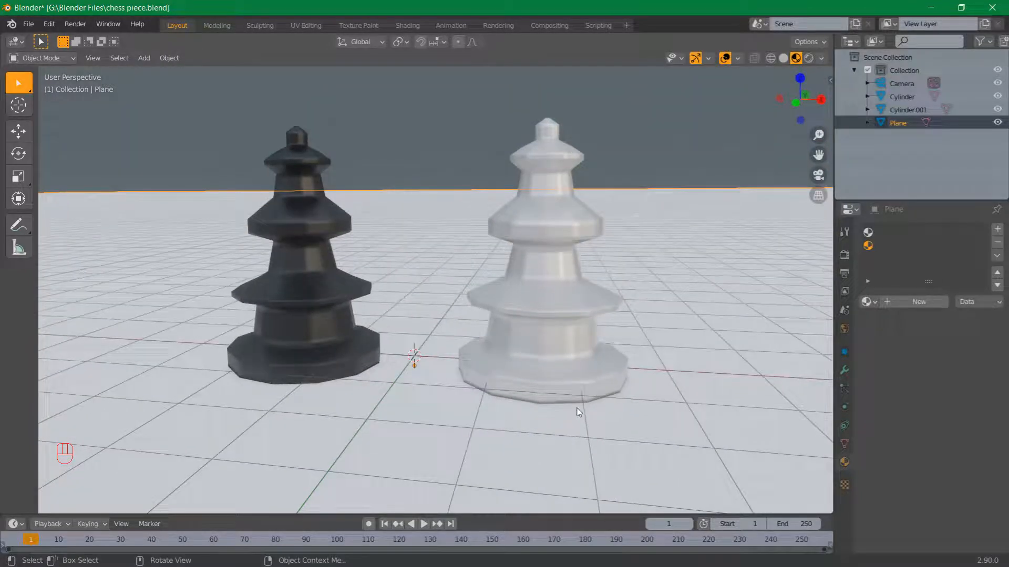
pyautogui.click(942, 303)
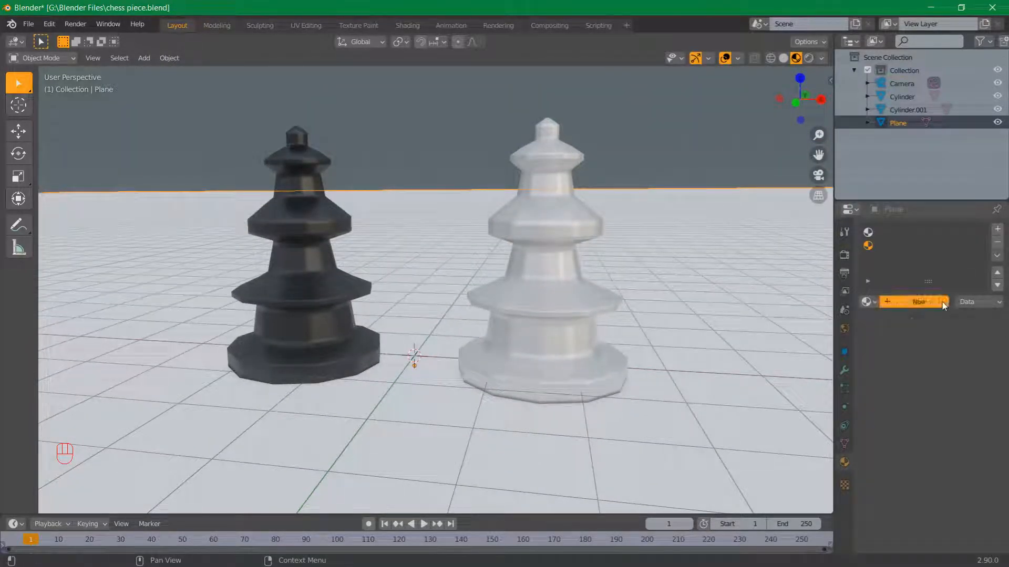
# Set the Base Color of the ground plane's second-slot material to a saturated orange with a value of 0.906
pyautogui.click(948, 414)
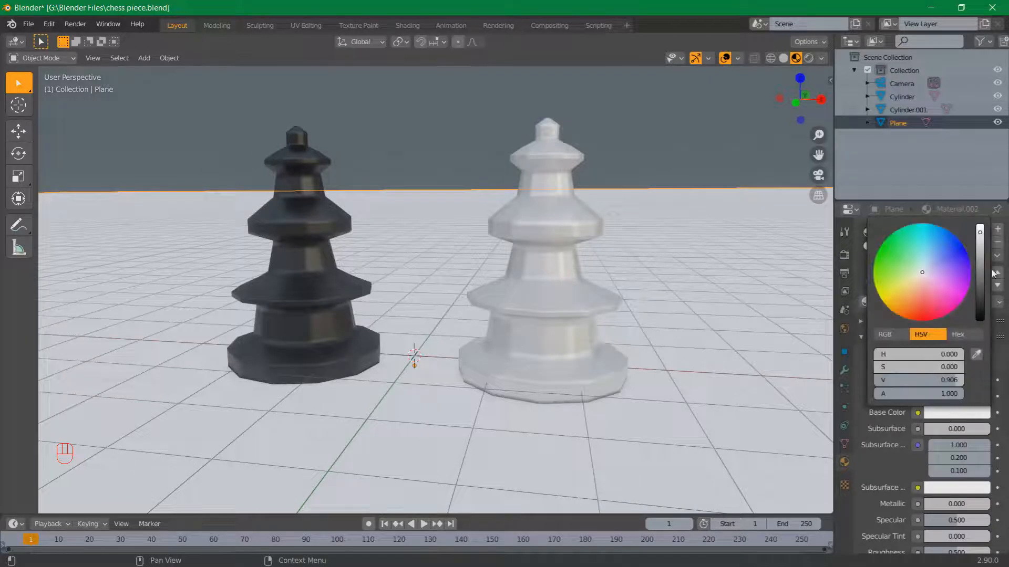
pyautogui.click(906, 288)
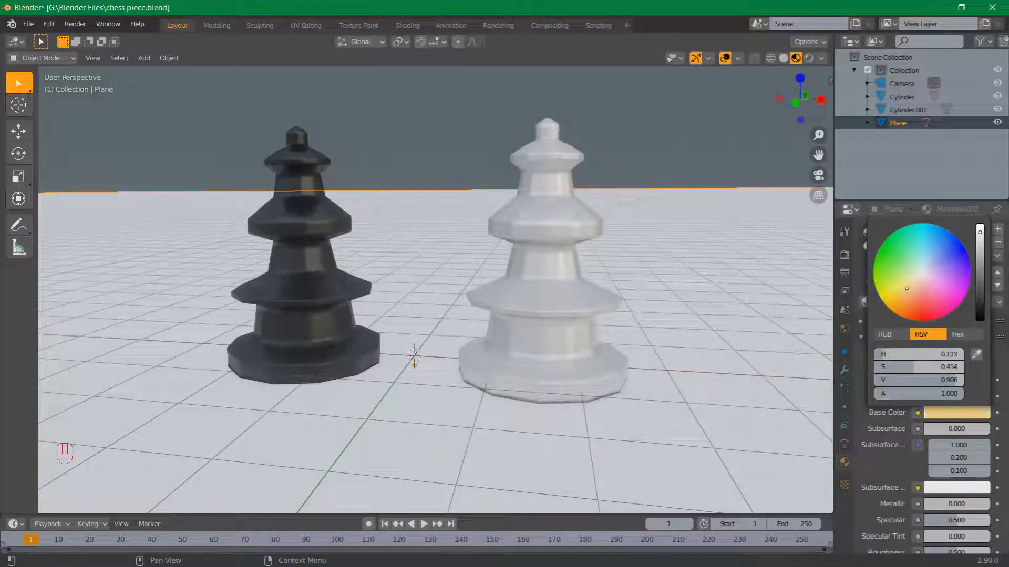
pyautogui.moveTo(906, 288); pyautogui.dragTo(890, 298)
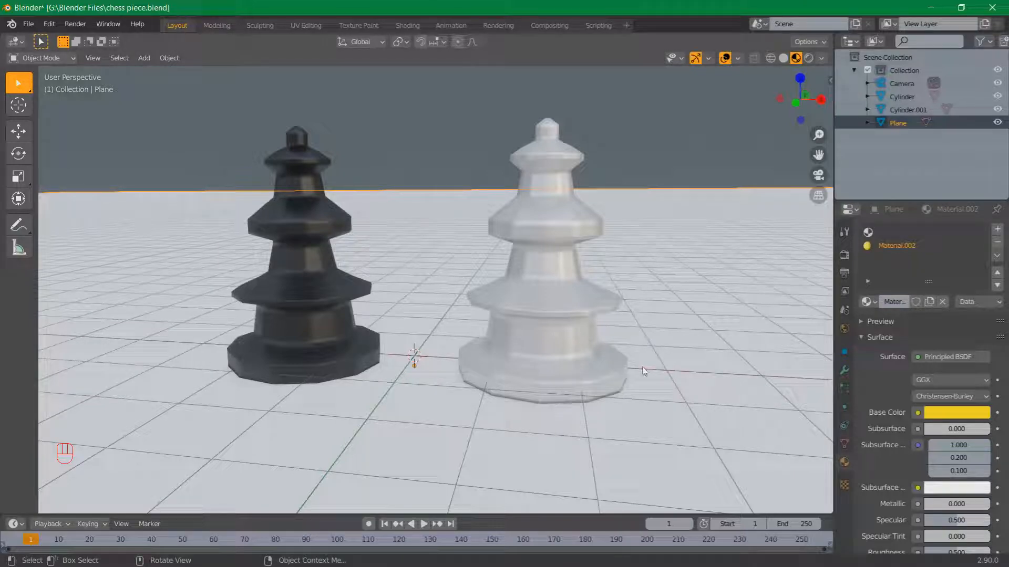
pyautogui.click(952, 413)
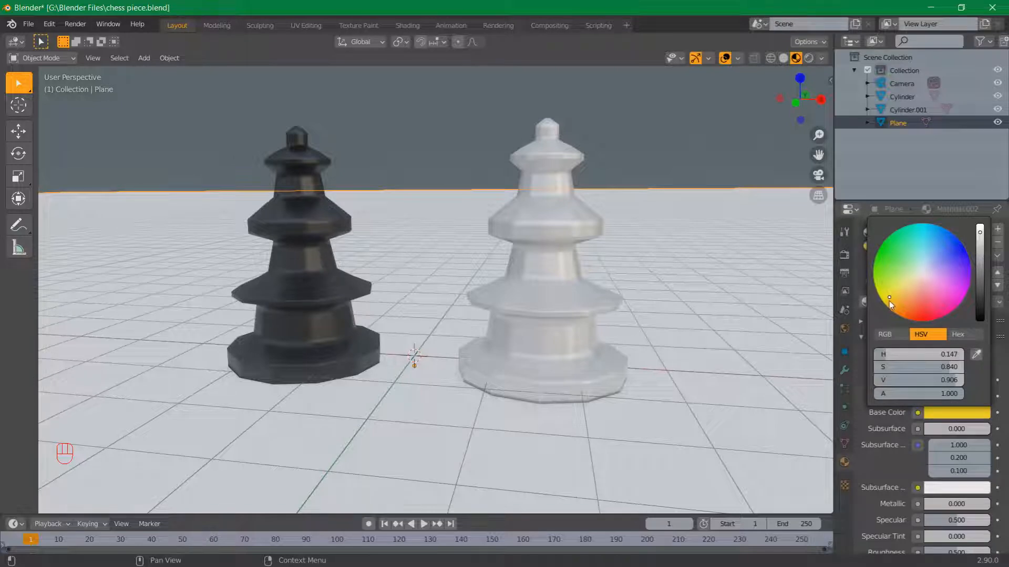
pyautogui.moveTo(889, 301); pyautogui.dragTo(895, 312)
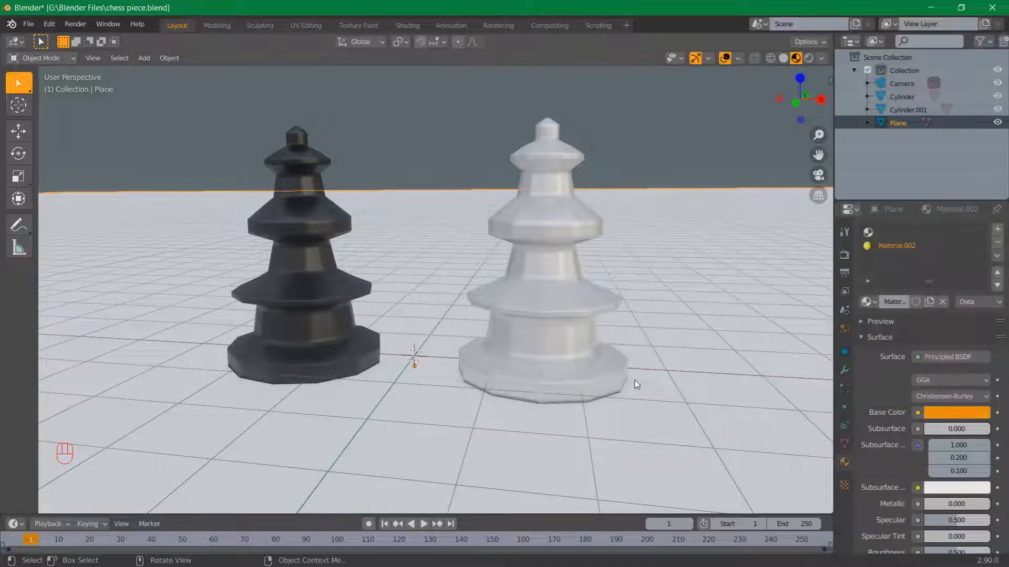
# Preview the chess pieces and plane in Rendered shading, then return the viewport to Material Preview shading
pyautogui.click(809, 59)
pyautogui.click(805, 58)
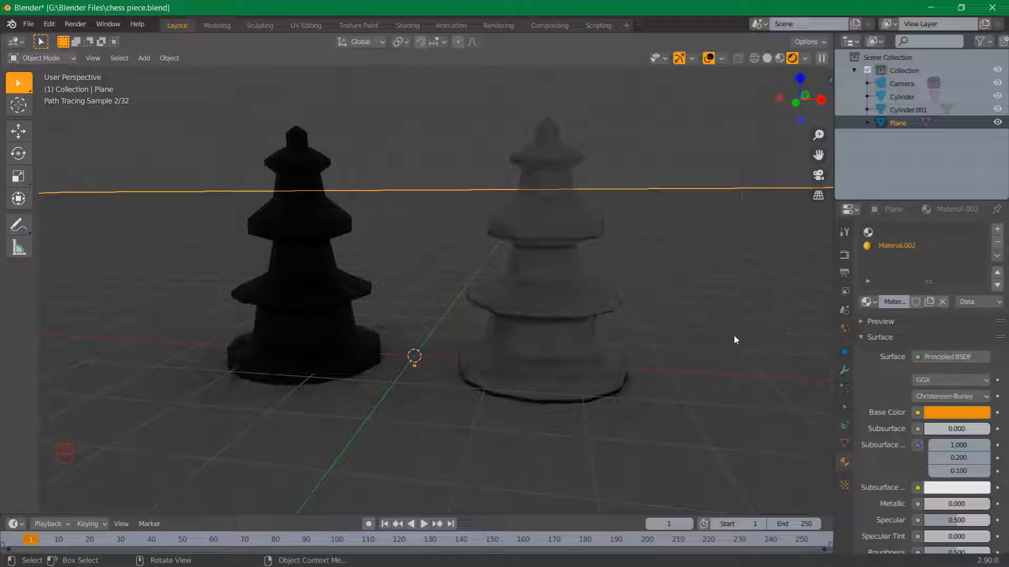
pyautogui.moveTo(725, 339); pyautogui.dragTo(521, 340, button='middle')
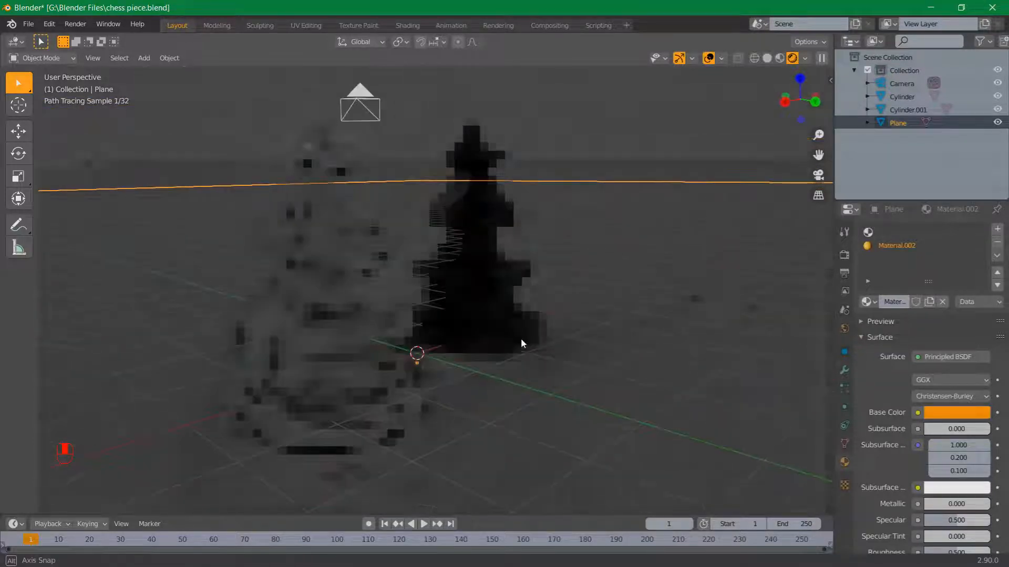
pyautogui.click(780, 58)
pyautogui.moveTo(543, 338)
pyautogui.mouseDown(button='middle')
pyautogui.moveTo(536, 421)
pyautogui.moveTo(608, 452)
pyautogui.moveTo(590, 399)
pyautogui.mouseUp(button='middle')
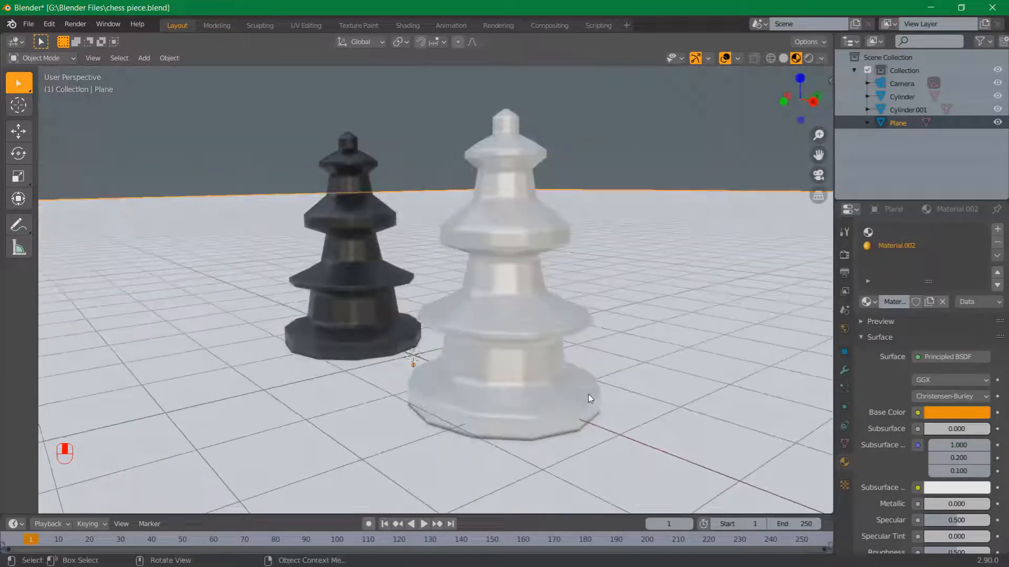
# Enter Edit Mode on the ground plane and assign the orange second-slot material to its face
pyautogui.press('Tab')
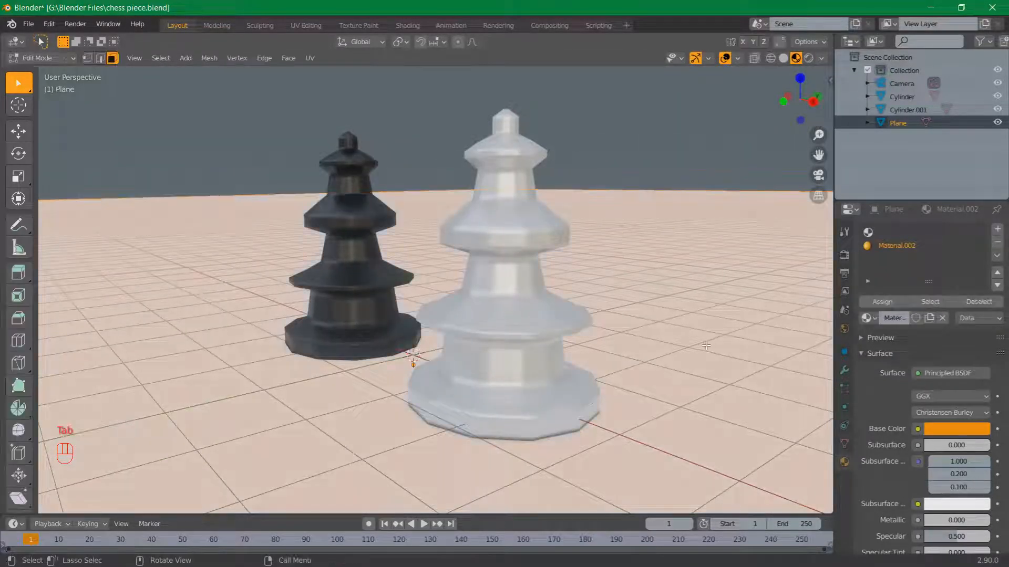
pyautogui.moveTo(740, 312); pyautogui.dragTo(410, 357, button='middle')
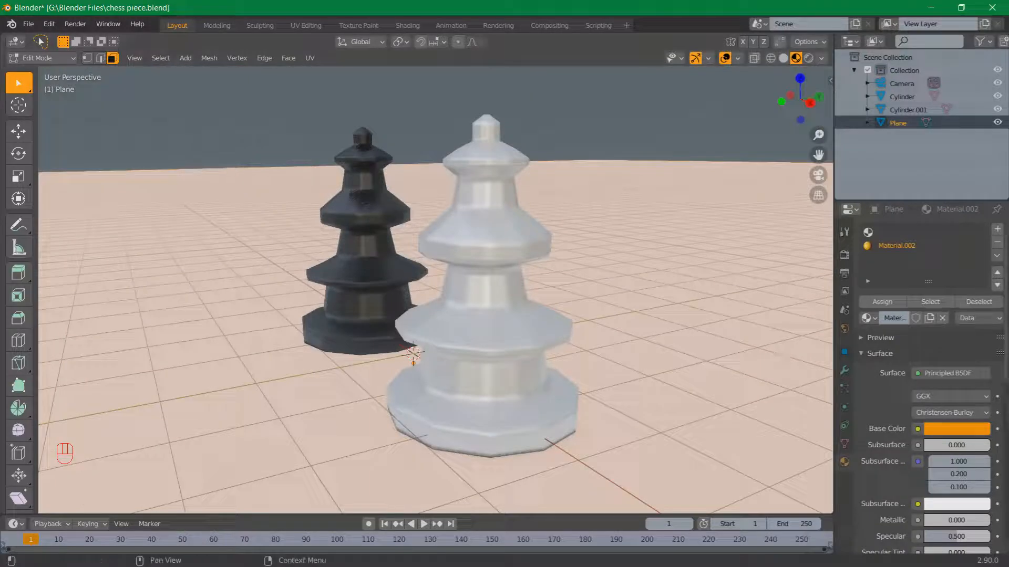
pyautogui.click(884, 301)
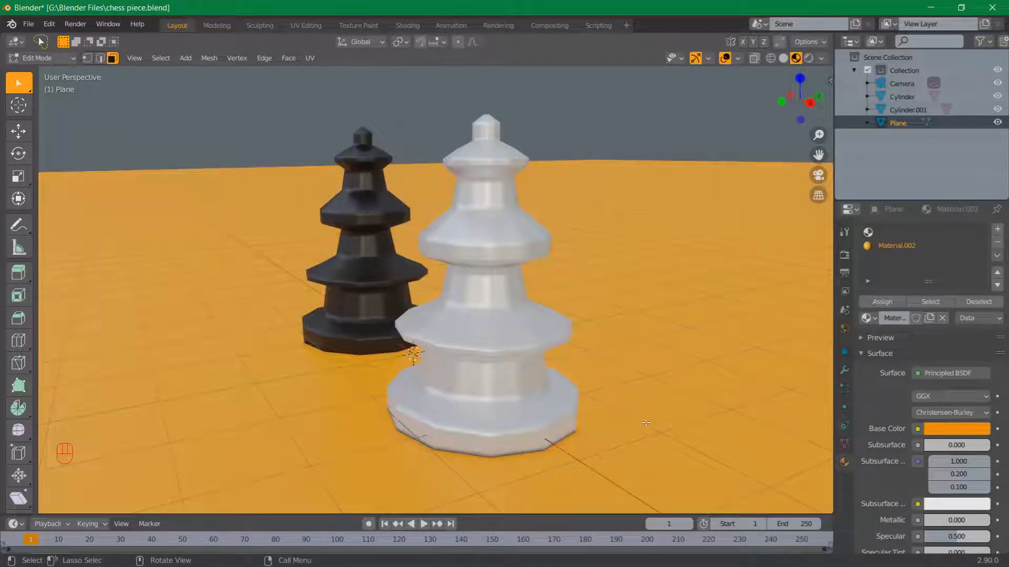
# Try yellow and pale tan shades for the Base Color of the ground plane's material
pyautogui.click(951, 429)
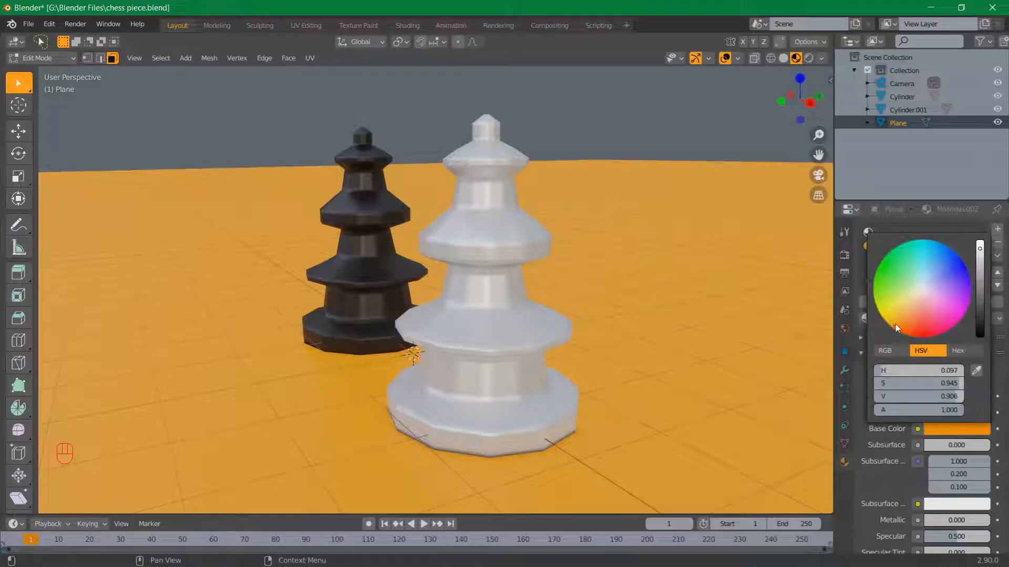
pyautogui.moveTo(895, 324); pyautogui.dragTo(900, 325)
pyautogui.moveTo(900, 313); pyautogui.dragTo(896, 308)
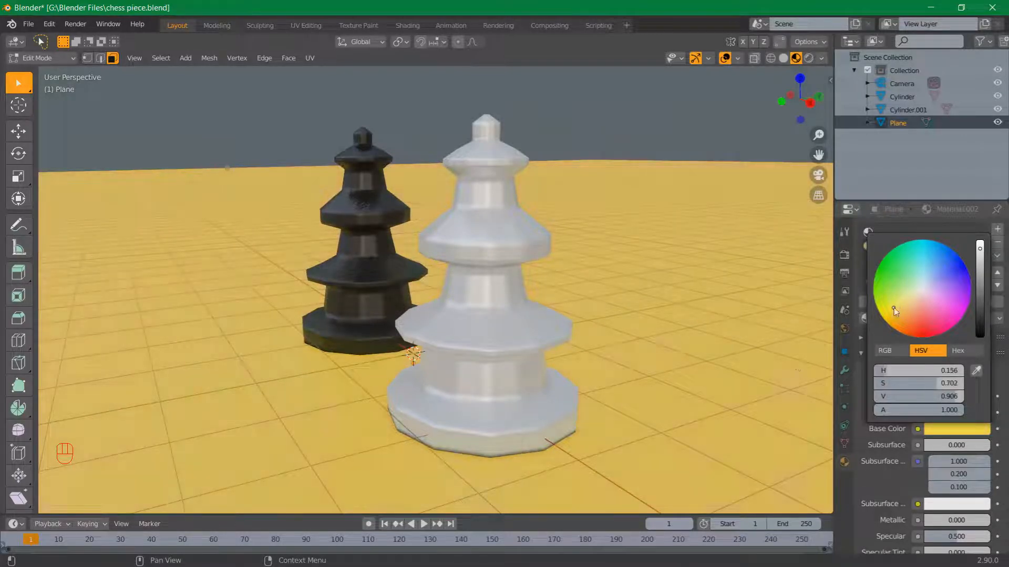
pyautogui.click(954, 428)
pyautogui.moveTo(897, 307); pyautogui.dragTo(909, 307)
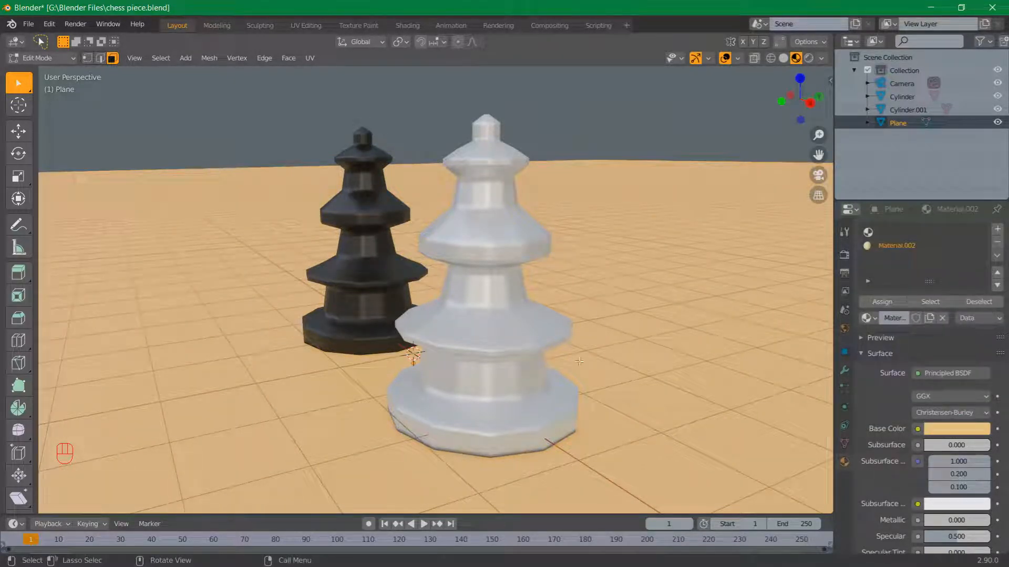
# Set the plane material's Base Color to golden yellow, about H 0.110, S 0.729, V 0.906, and return to Object Mode
pyautogui.moveTo(371, 347); pyautogui.dragTo(520, 359, button='middle')
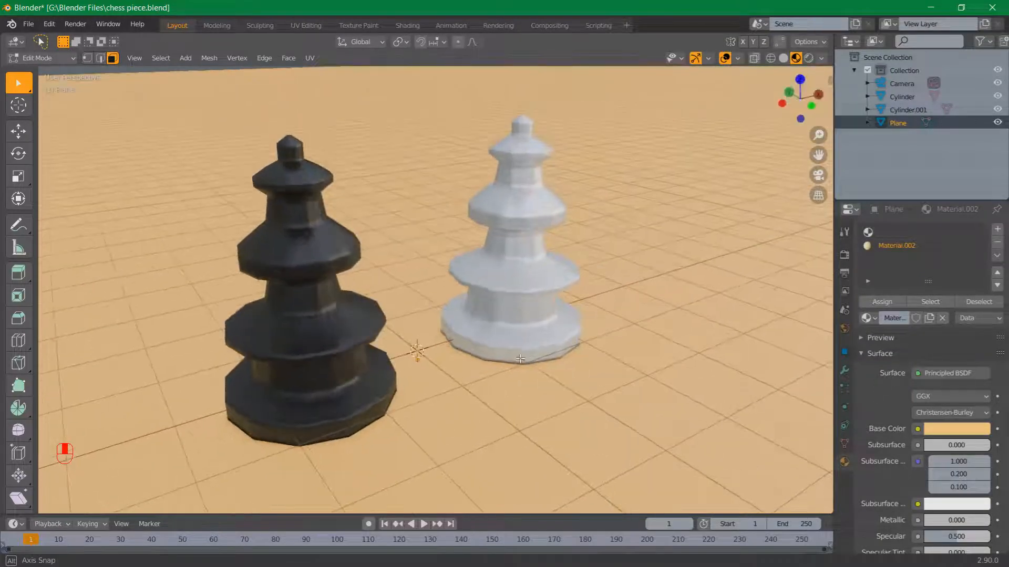
pyautogui.click(956, 429)
pyautogui.moveTo(910, 308); pyautogui.dragTo(899, 315)
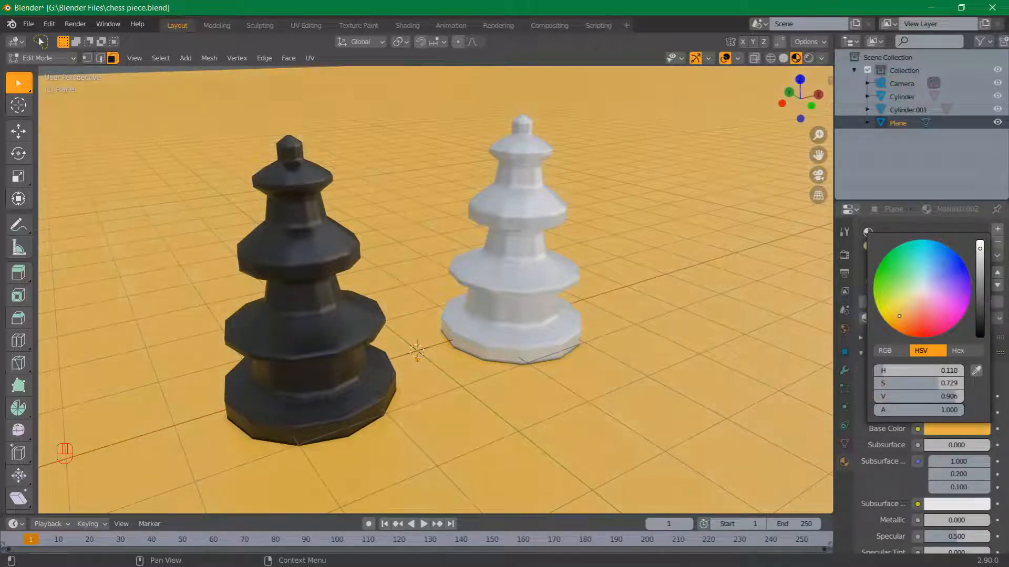
pyautogui.moveTo(631, 367); pyautogui.dragTo(367, 349, button='middle')
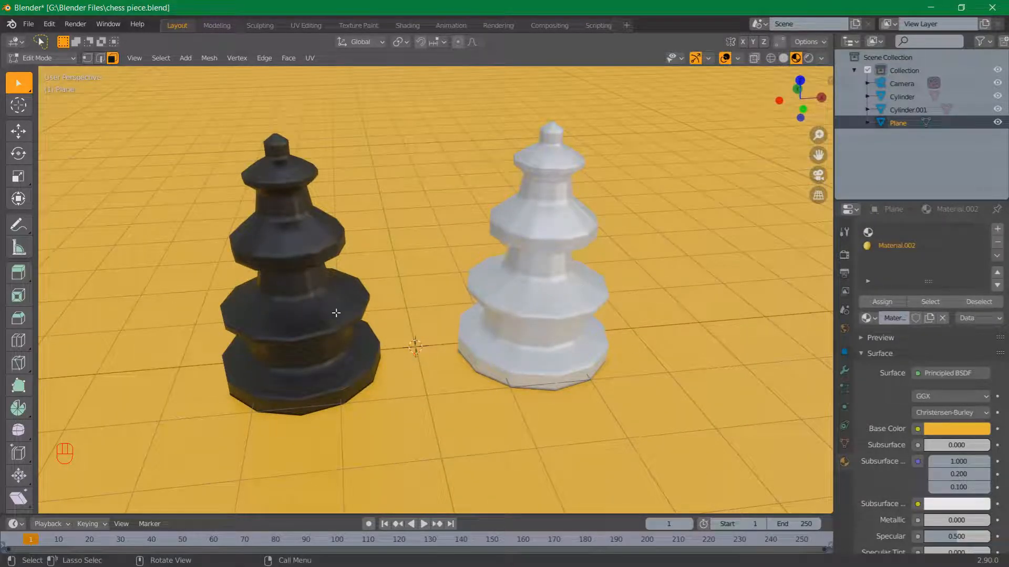
pyautogui.press('Tab')
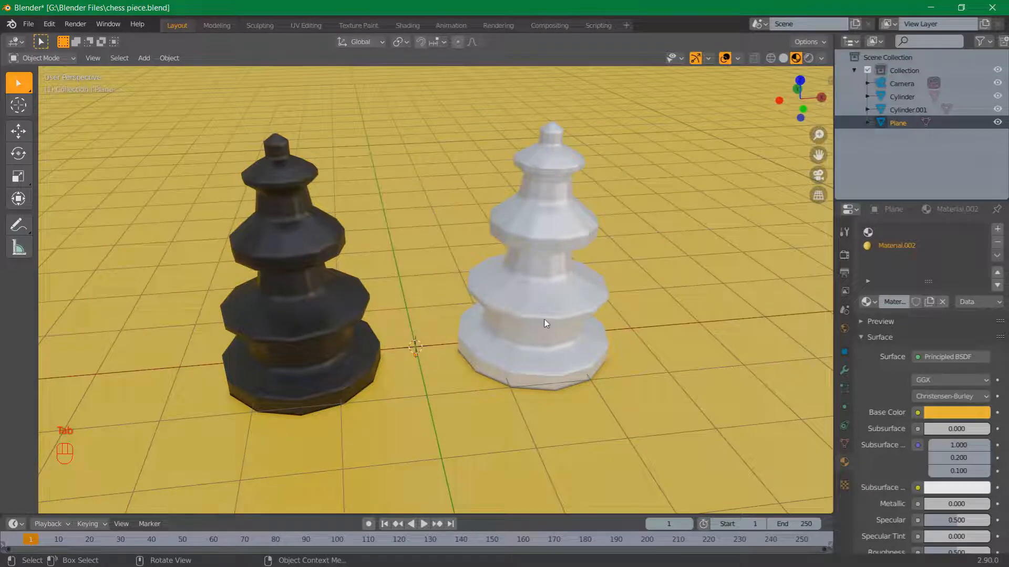
pyautogui.moveTo(547, 323); pyautogui.dragTo(585, 367, button='middle')
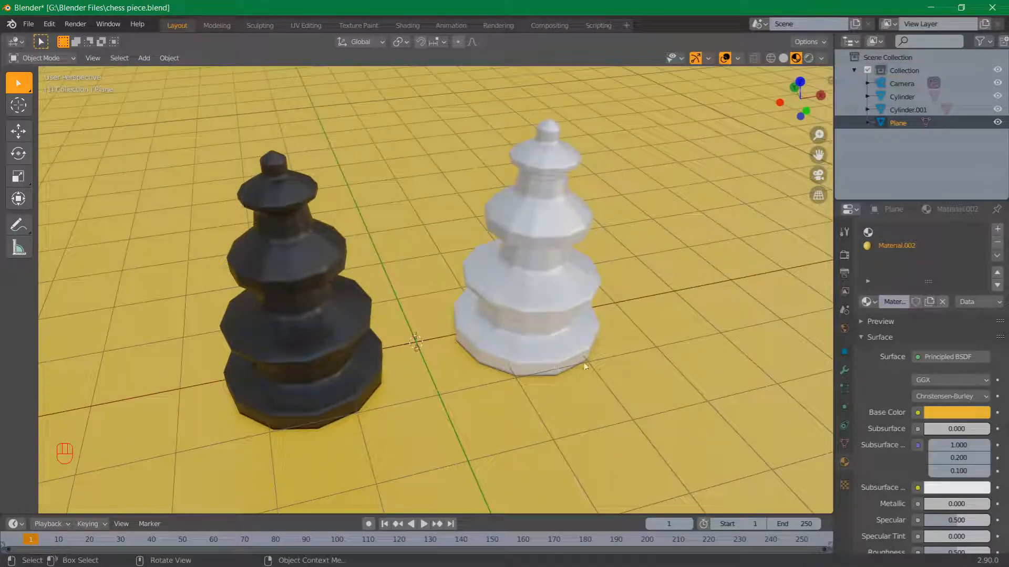
# Use an Environment Texture as the color of the world background
pyautogui.click(844, 329)
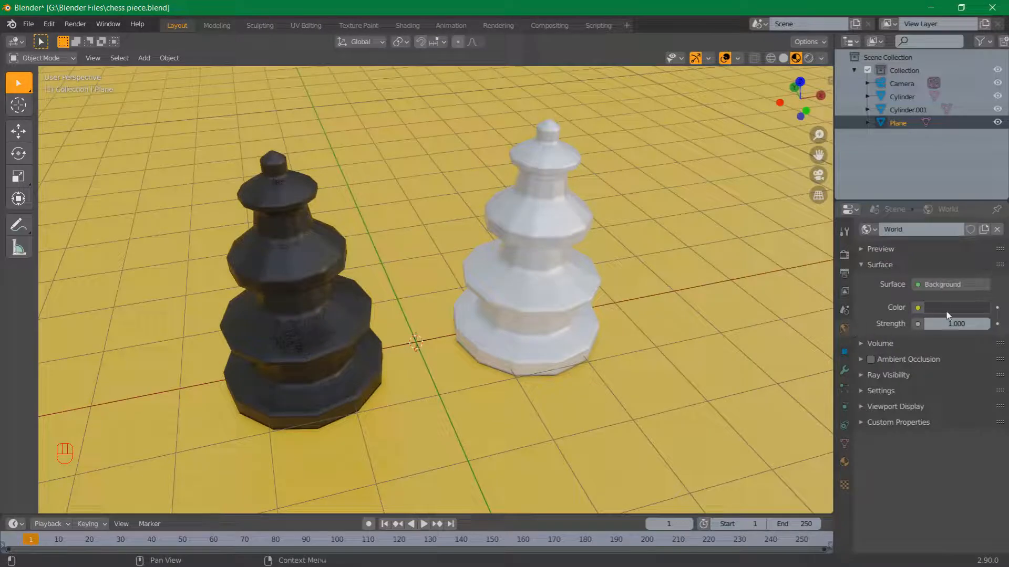
pyautogui.click(918, 307)
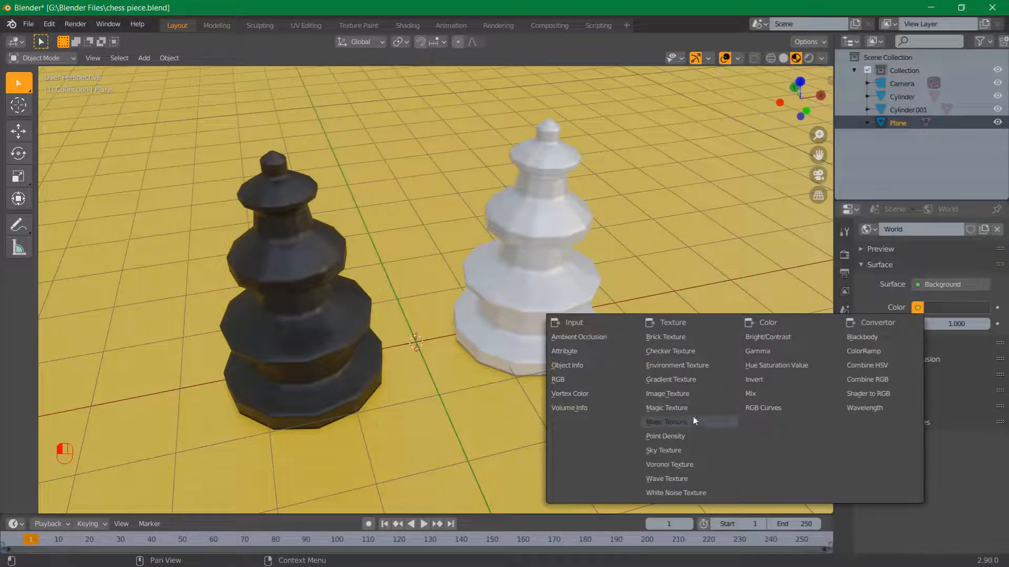
pyautogui.click(682, 364)
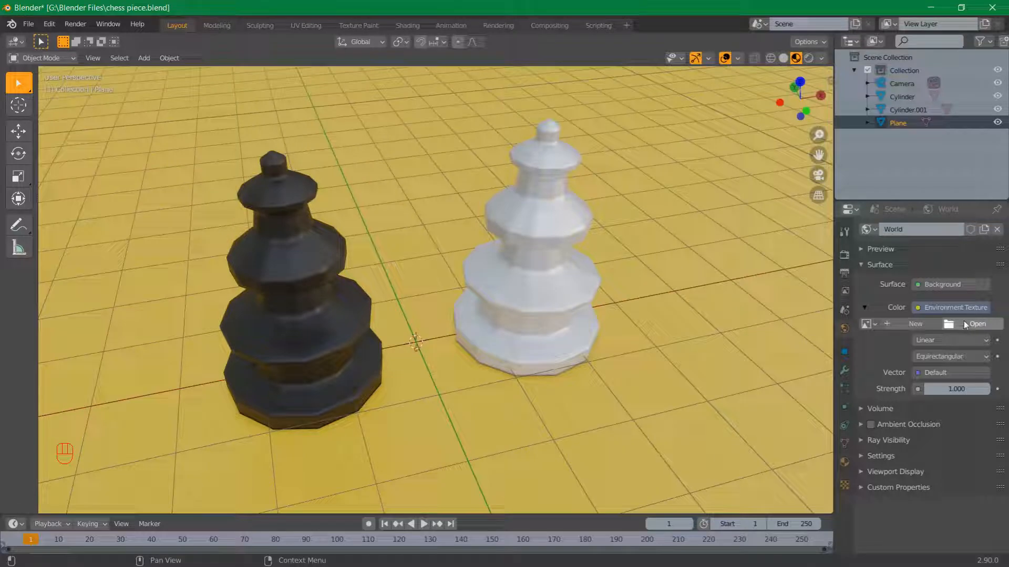
# Switch the viewport to Rendered shading and check the render engine settings before returning to the world settings
pyautogui.click(809, 58)
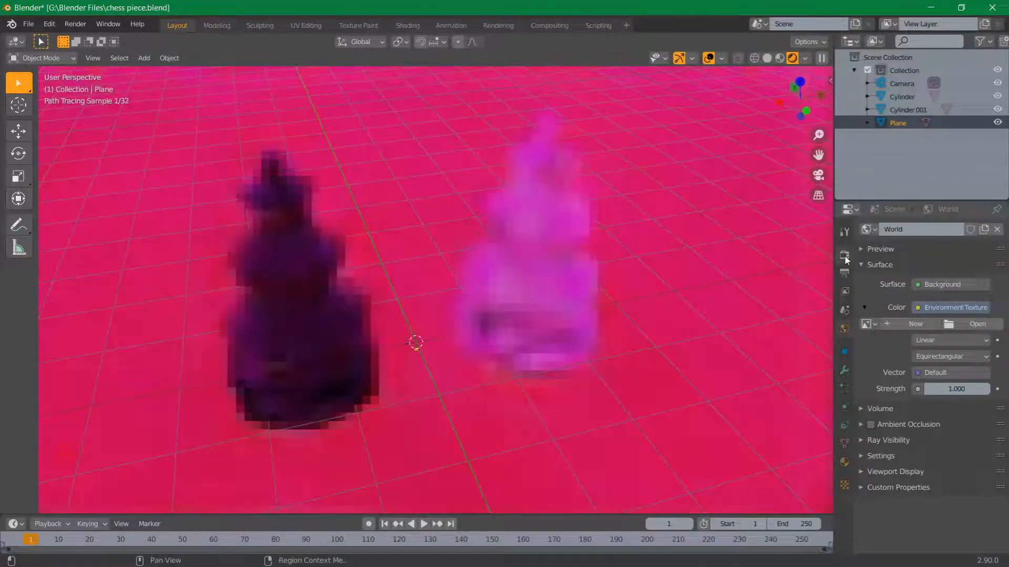
pyautogui.click(845, 256)
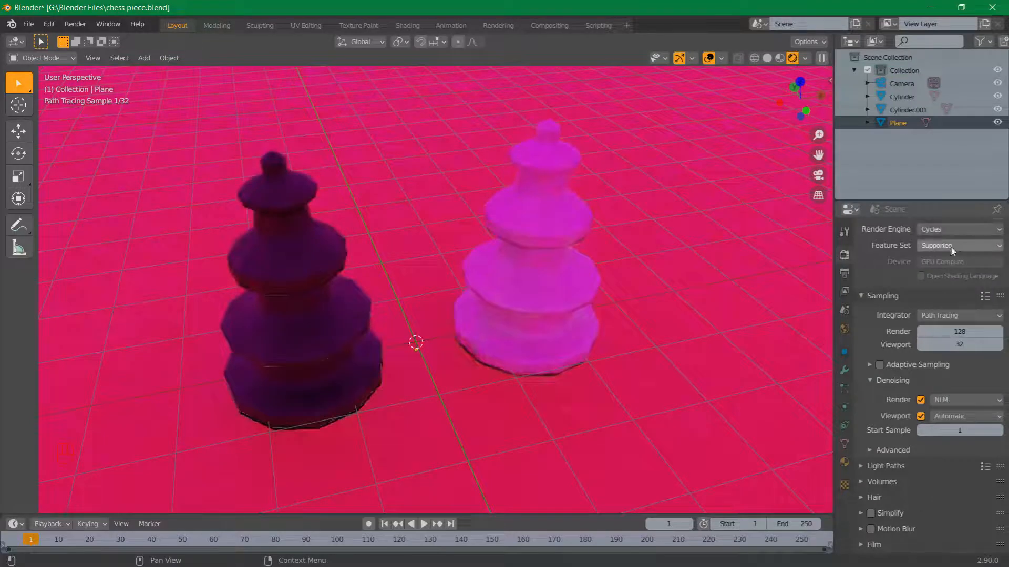
pyautogui.click(844, 327)
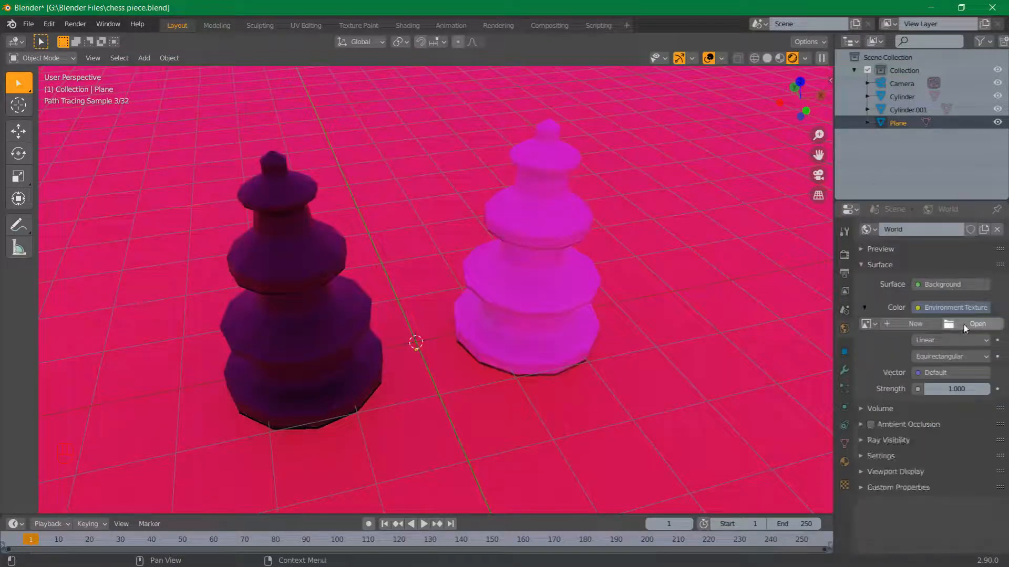
pyautogui.moveTo(610, 406); pyautogui.dragTo(565, 415, button='middle')
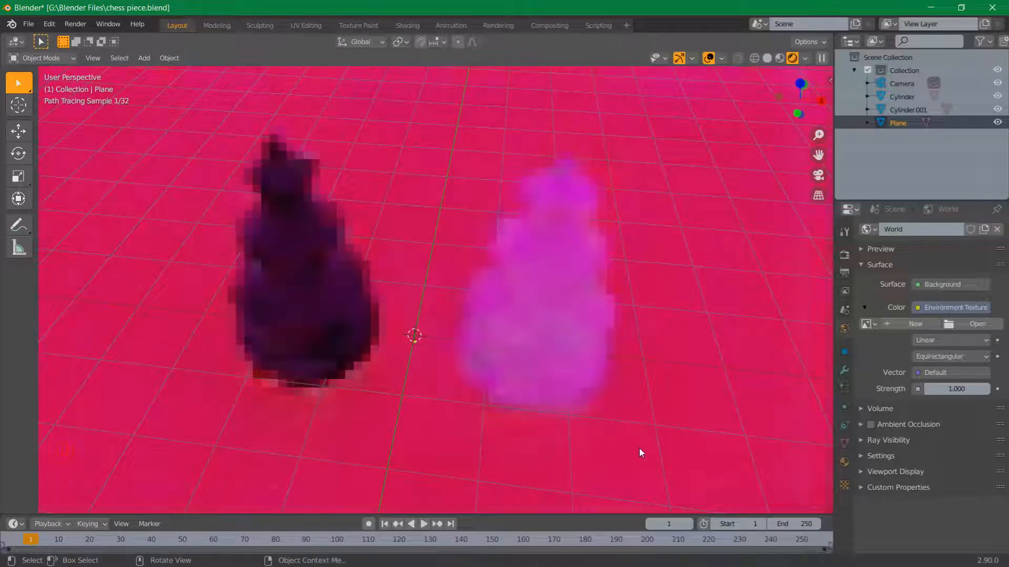
# Load studio_small_02_4k.hdr from the Downloads folder as the world's environment image
pyautogui.click(957, 326)
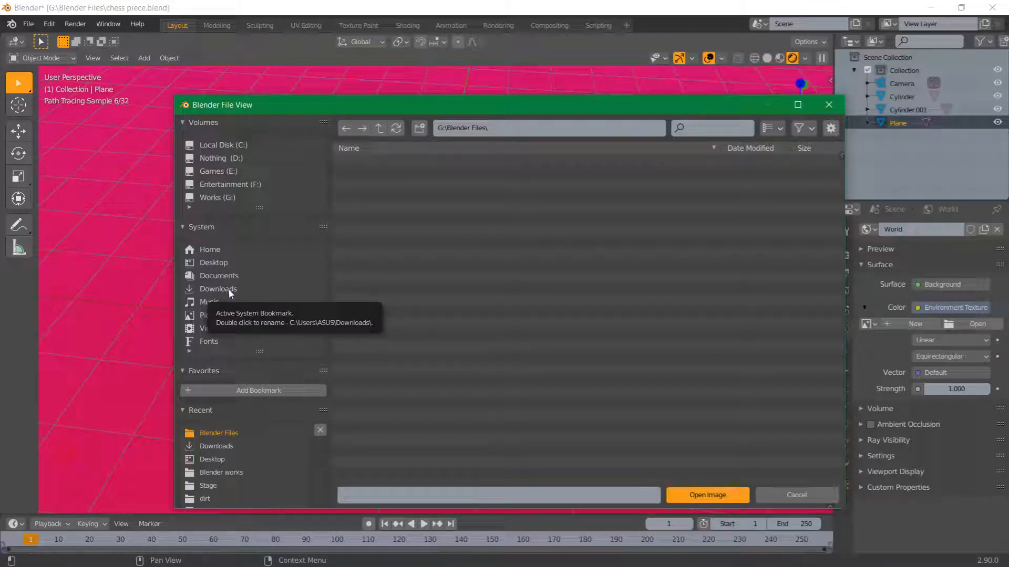
pyautogui.click(211, 293)
pyautogui.scroll(-10, 482, 476)
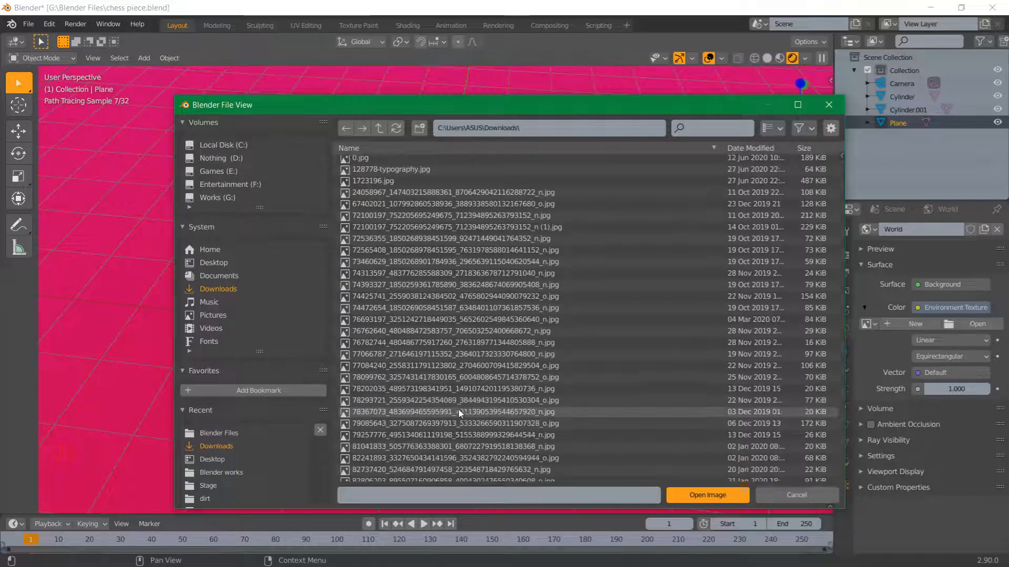
pyautogui.scroll(-10, 481, 476)
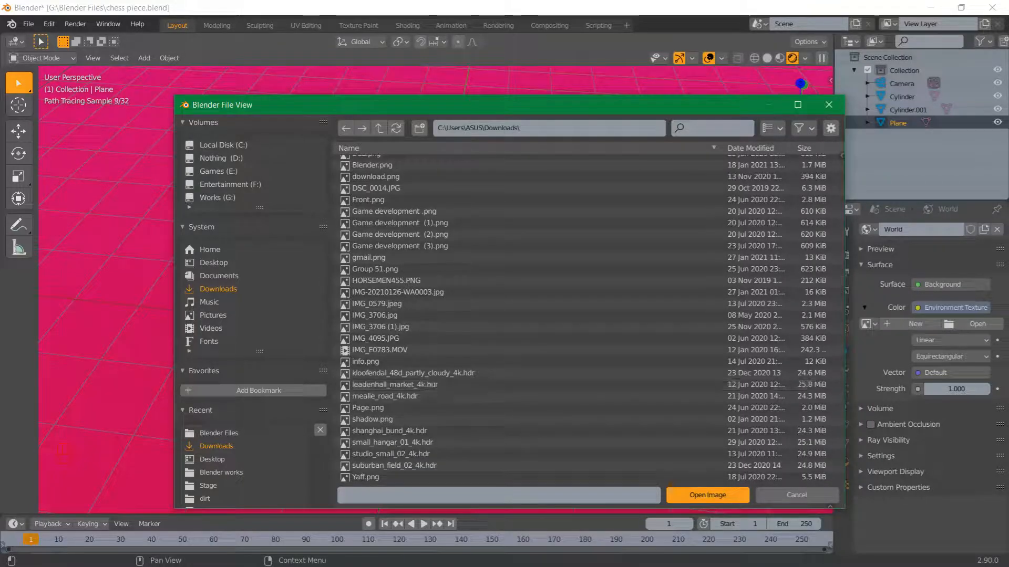
pyautogui.click(426, 458)
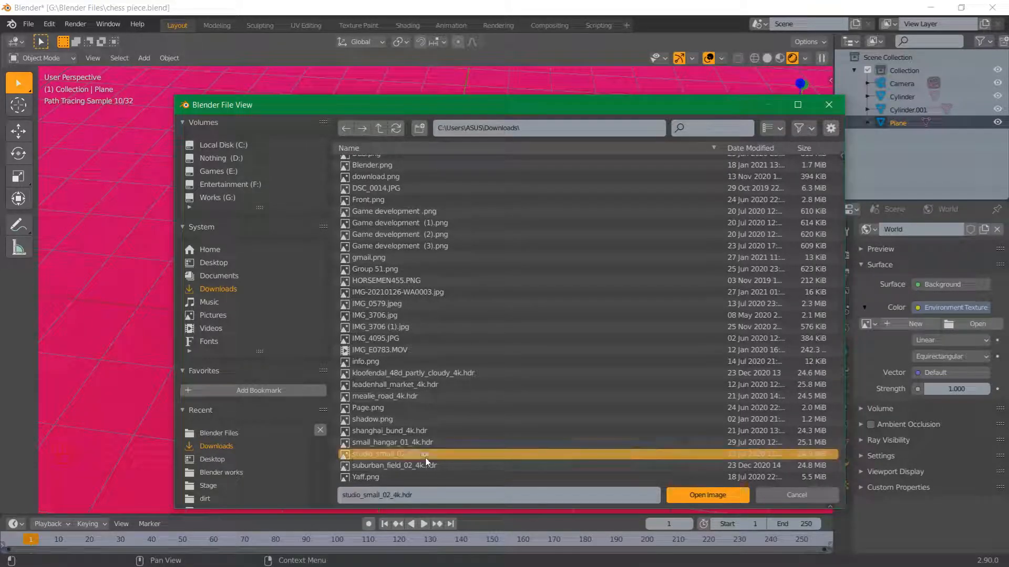
pyautogui.click(415, 466)
pyautogui.click(707, 495)
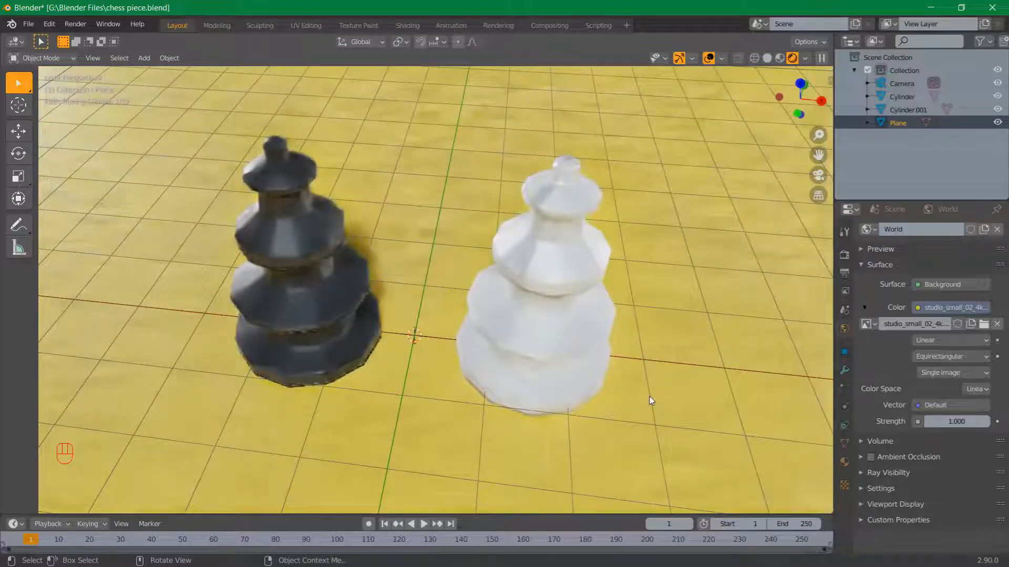
# Change the render engine to Eevee and view the chess pieces through the scene camera
pyautogui.moveTo(649, 396); pyautogui.dragTo(644, 357, button='middle')
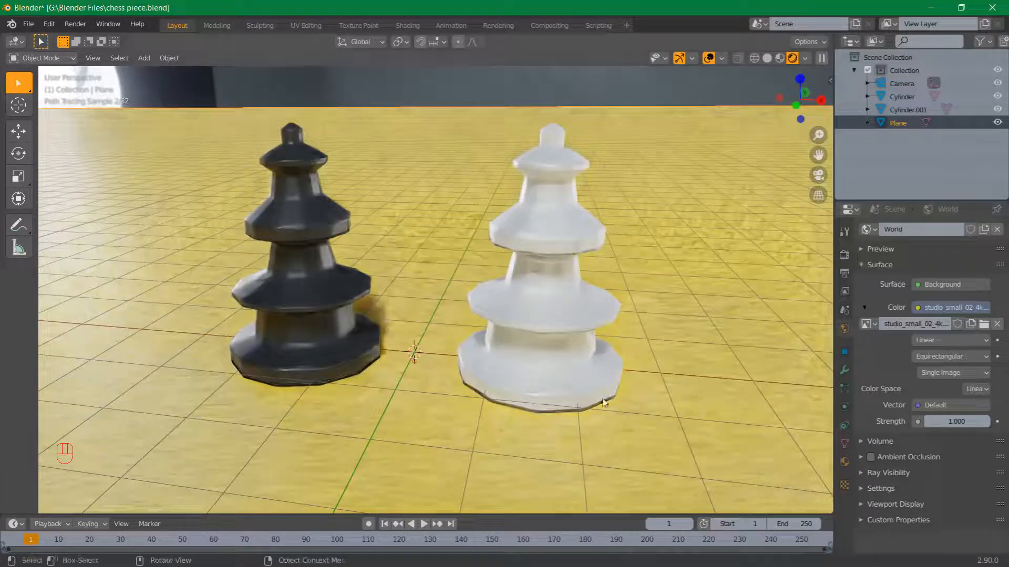
pyautogui.click(844, 256)
pyautogui.click(959, 230)
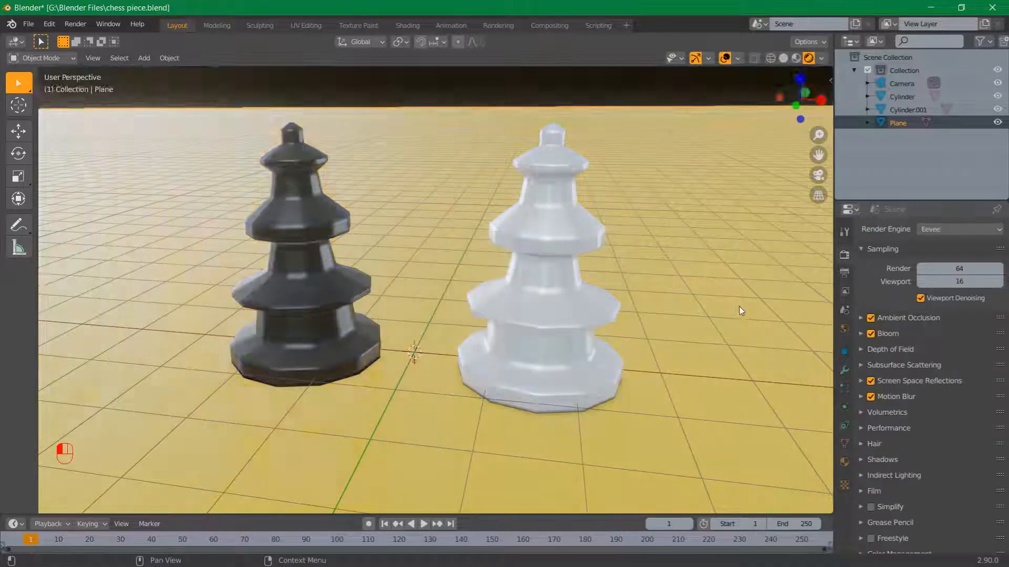
pyautogui.moveTo(577, 302); pyautogui.dragTo(531, 425, button='middle')
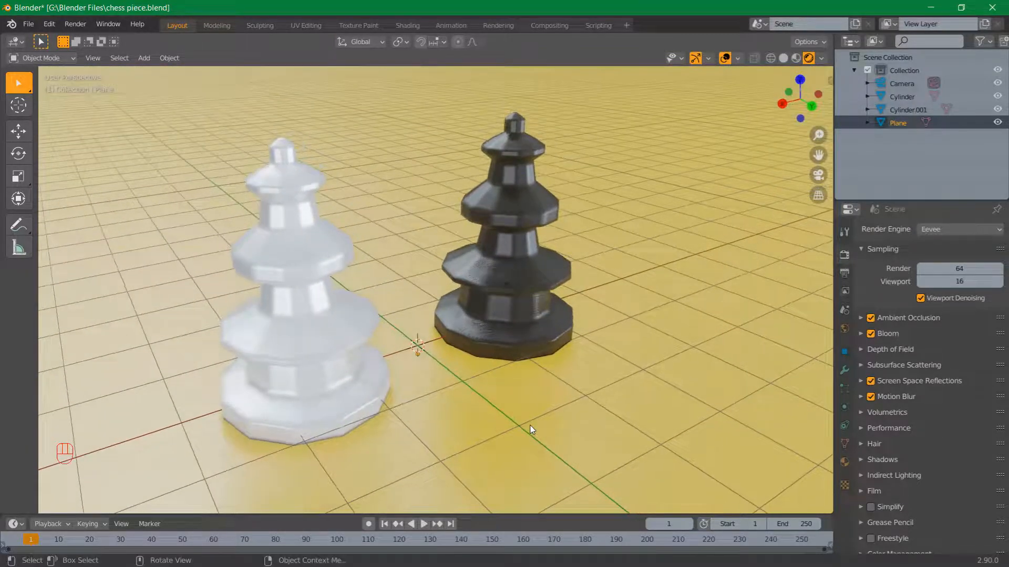
pyautogui.press('KP_0')
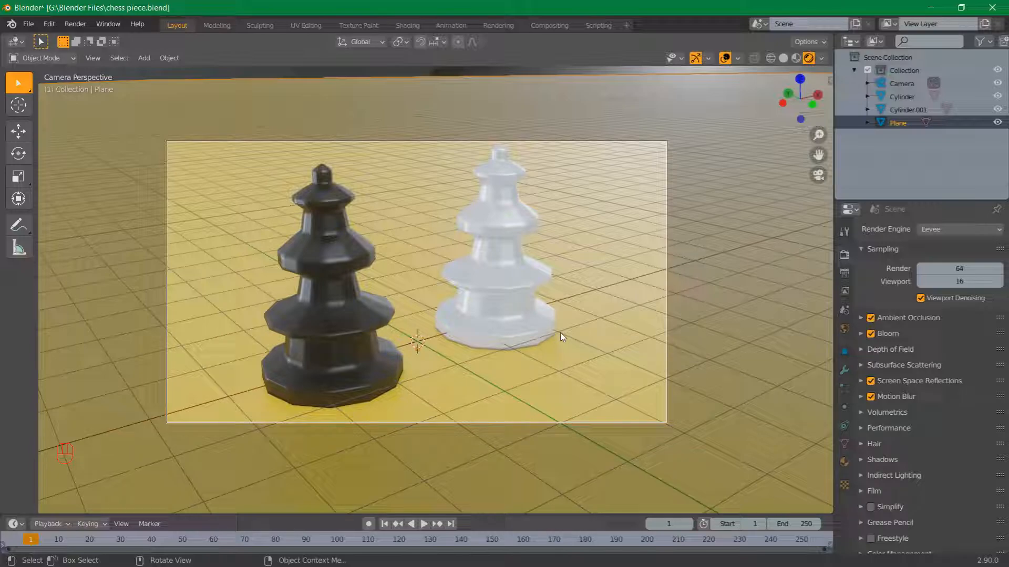
# Orbit around the two chess pieces outside the camera view and return to the scene camera's view
pyautogui.press('KP_0')
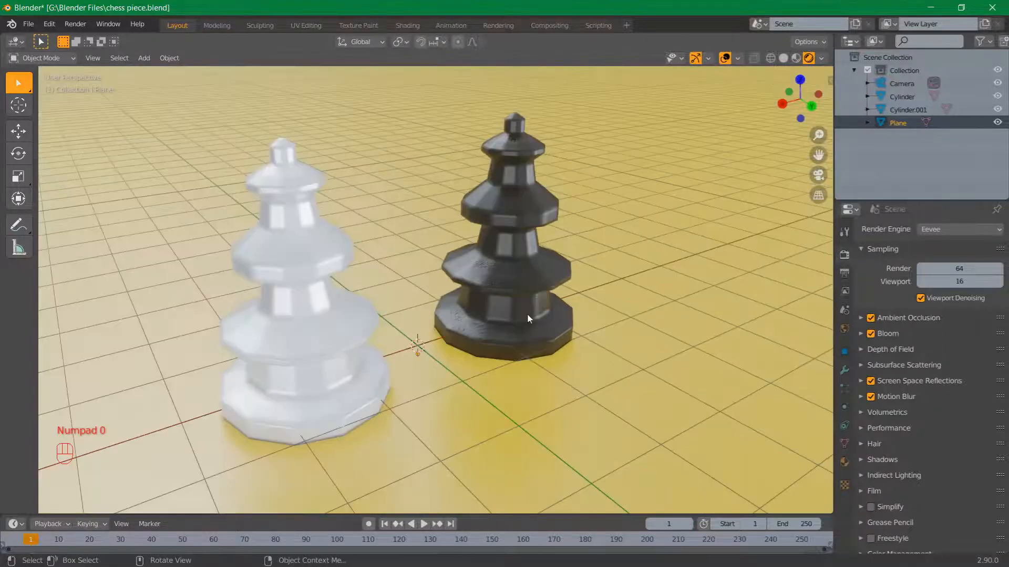
pyautogui.moveTo(528, 312); pyautogui.dragTo(418, 326, button='middle')
pyautogui.press('KP_0')
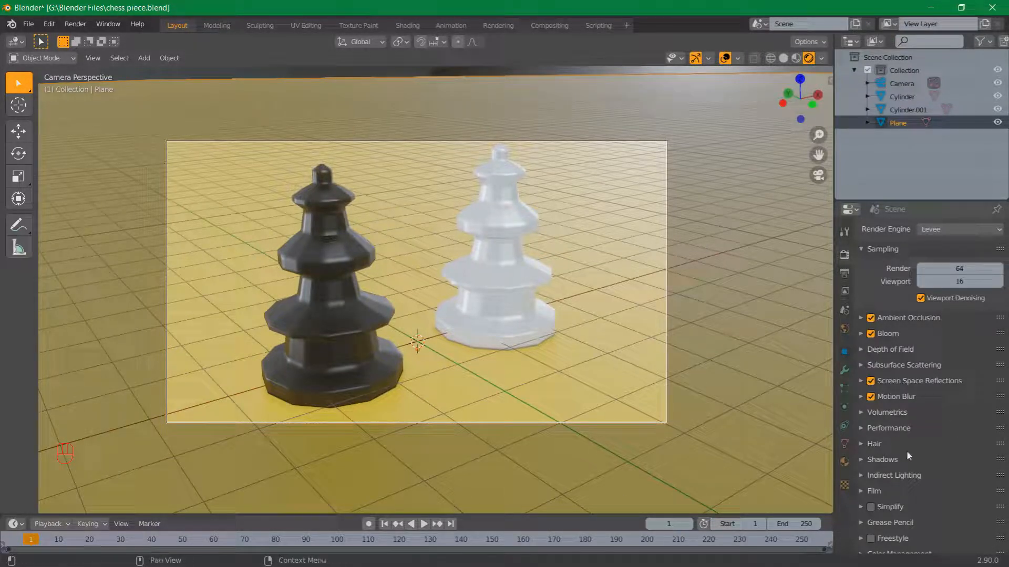
# Review the scene's output properties, checking the resolution, frame rate options and the output file format settings
pyautogui.scroll(-1, 906, 450)
pyautogui.click(842, 283)
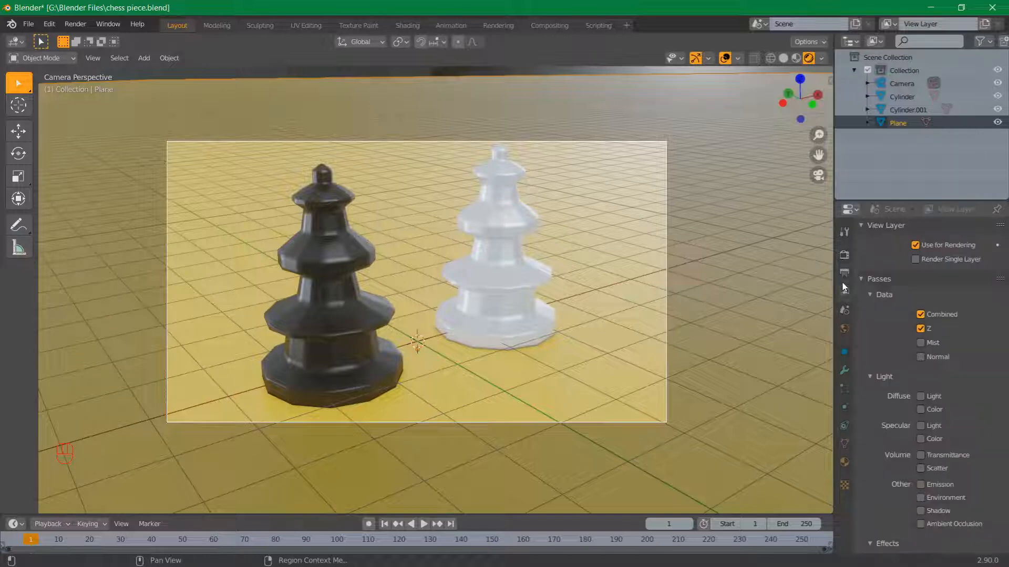
pyautogui.click(844, 274)
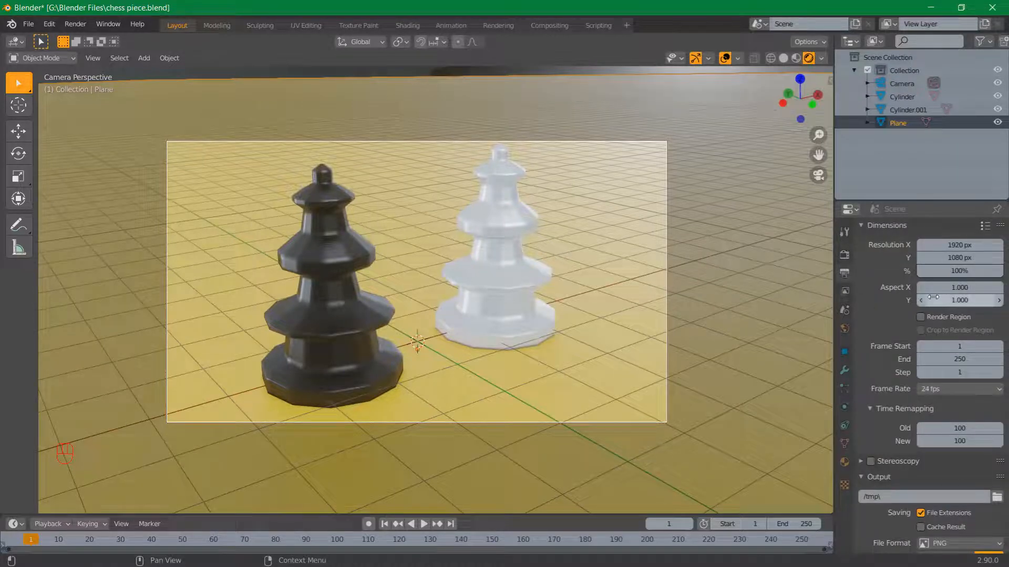
pyautogui.click(938, 391)
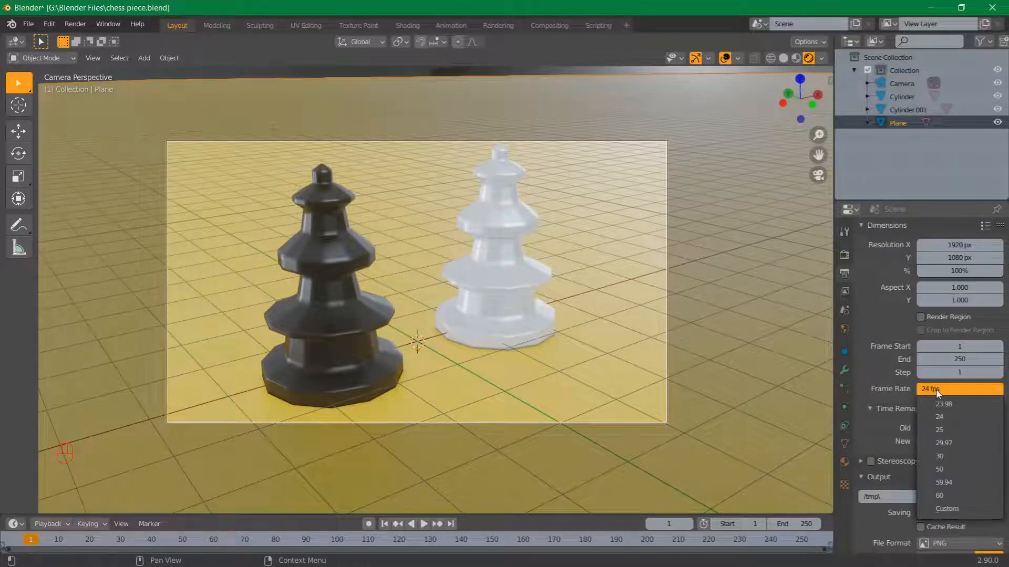
pyautogui.click(931, 393)
pyautogui.scroll(-8, 925, 457)
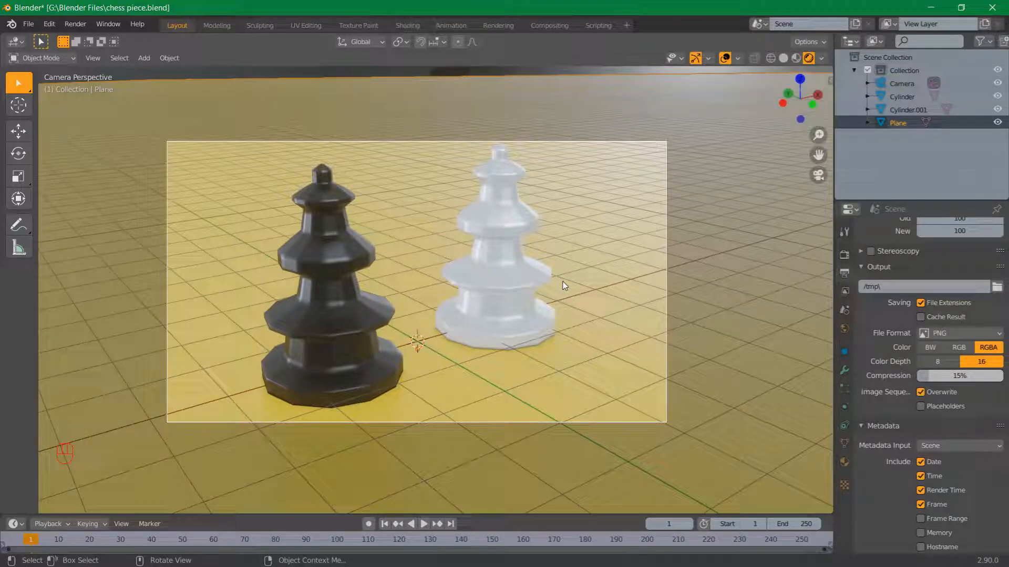
# Render a still image of the two chess pieces from the scene camera and view the result
pyautogui.press('F12')
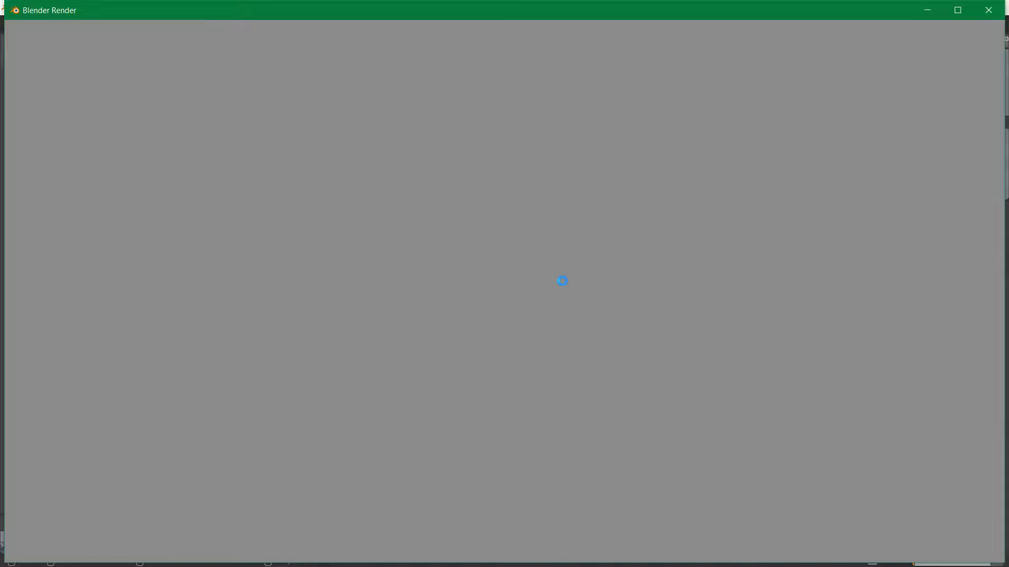
pyautogui.scroll(-1, 550, 319)
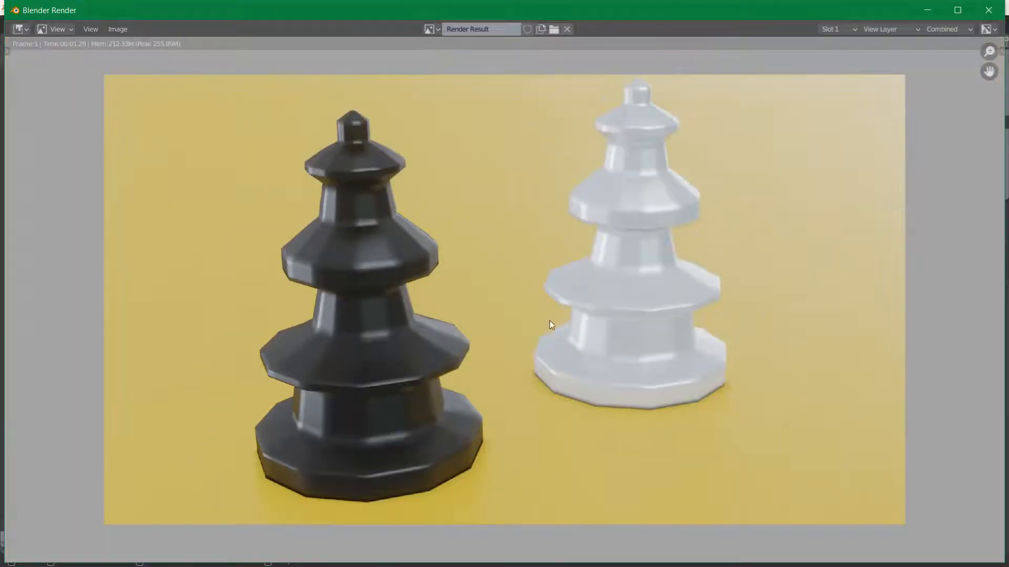